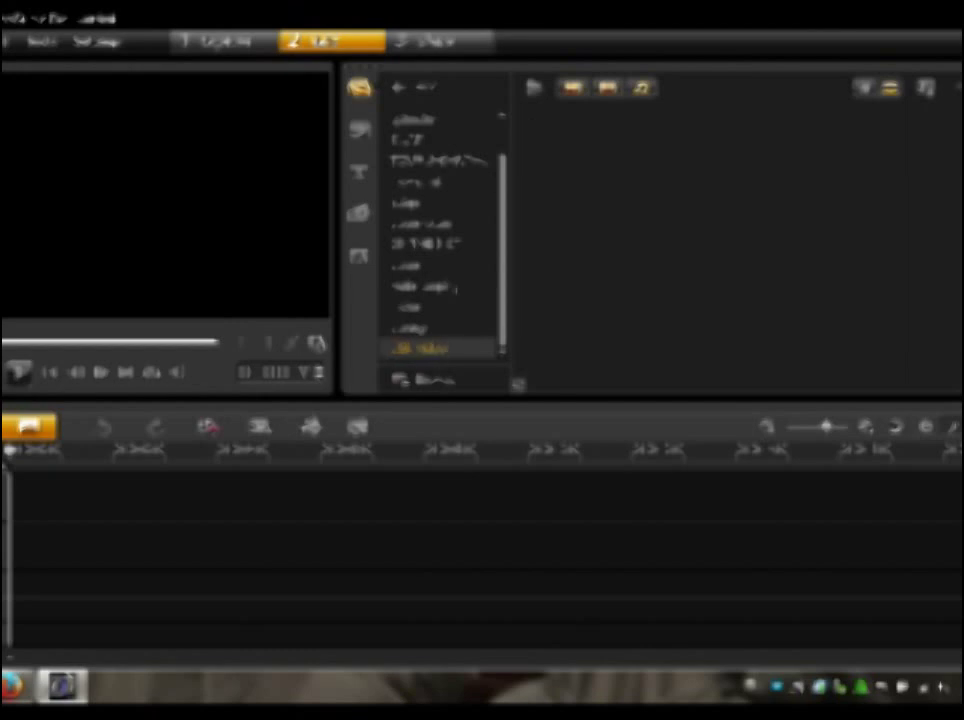
Import the tall photo and the wide photo of the child beside the balloons into the media library
{"action": "left_click", "coordinate": [535, 92]}
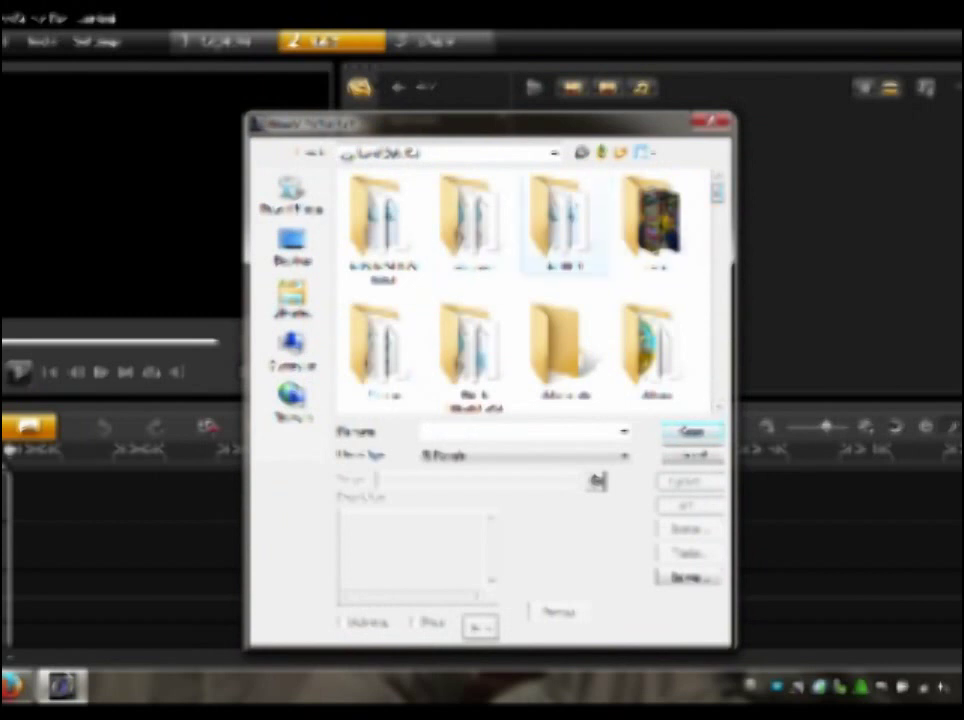
{"action": "double_click", "coordinate": [652, 218]}
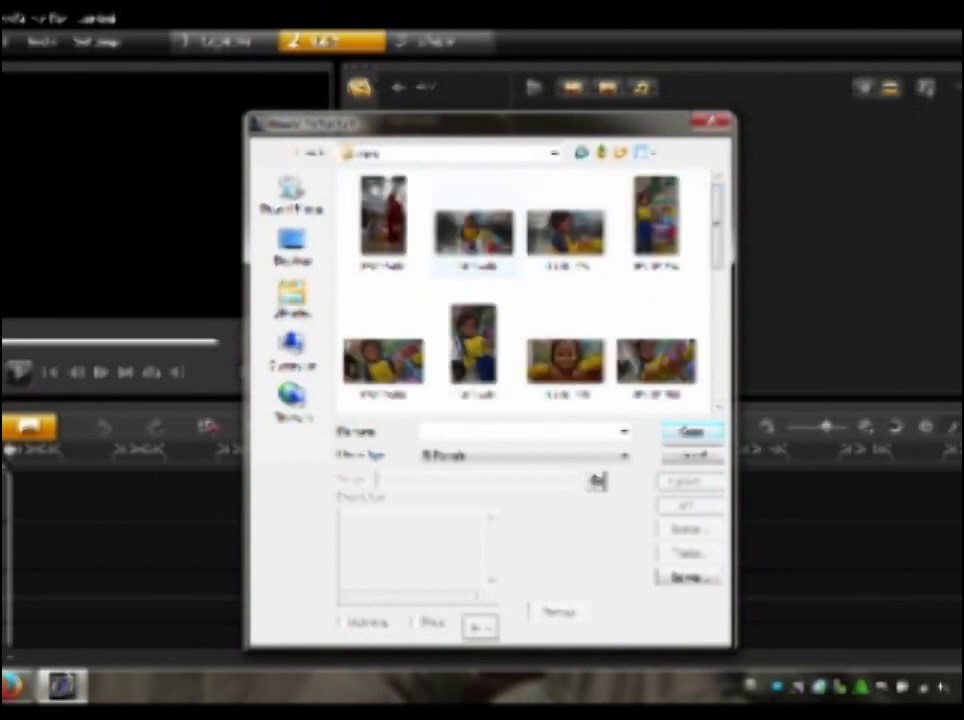
{"action": "left_click", "coordinate": [384, 220]}
{"action": "double_click", "coordinate": [384, 220]}
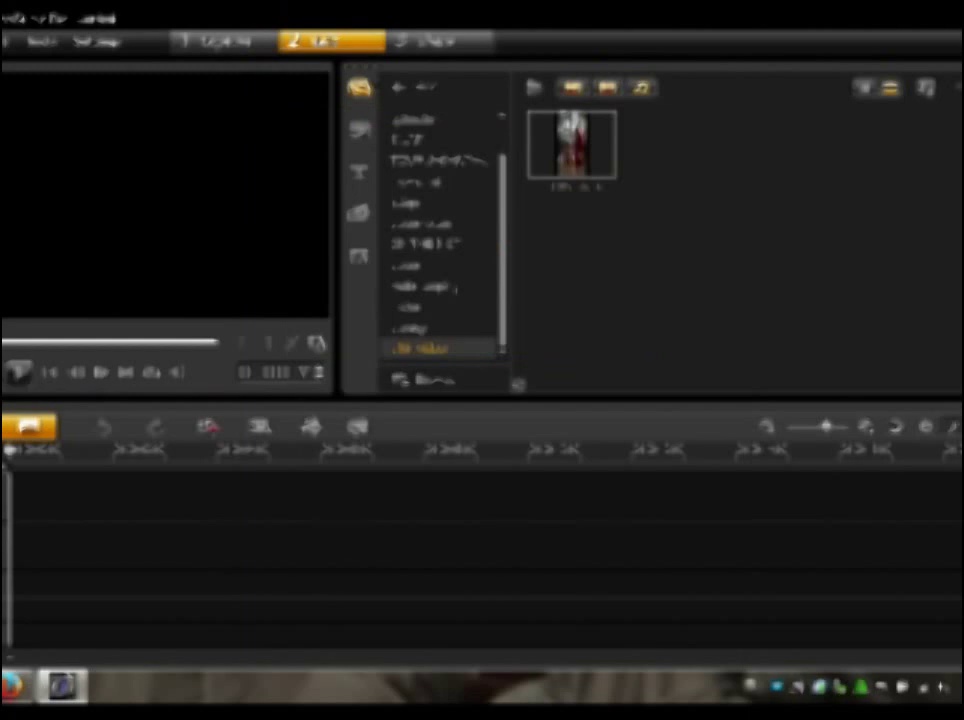
{"action": "left_click", "coordinate": [535, 88]}
{"action": "left_click", "coordinate": [474, 232]}
{"action": "double_click", "coordinate": [474, 232]}
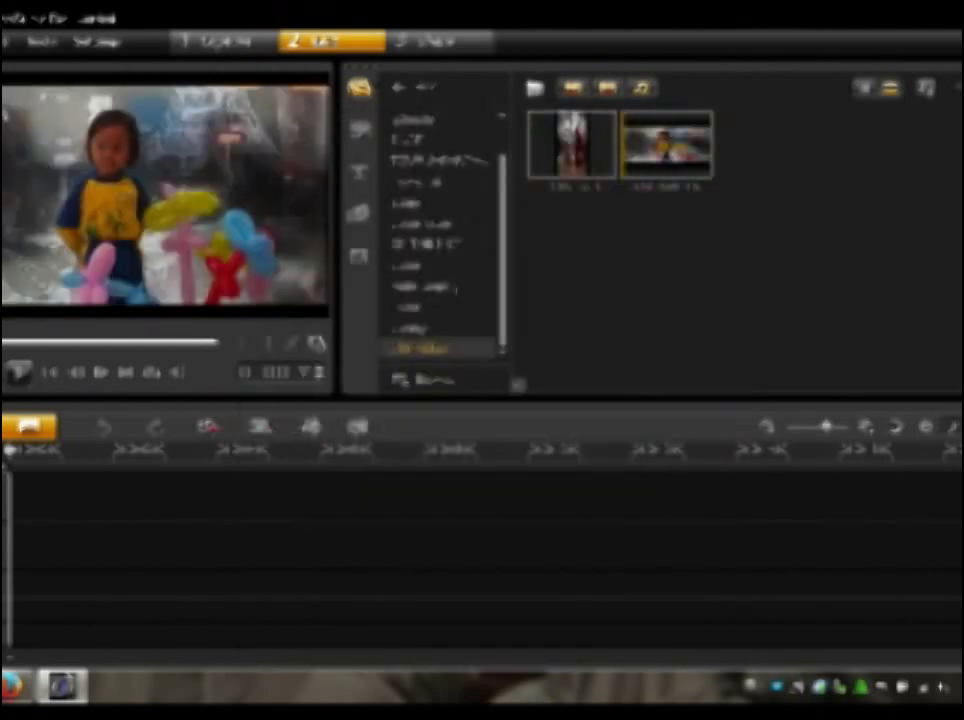
Import six more photos into the media library in one multiple selection, from the close-up of the smiling child onward
{"action": "left_click", "coordinate": [535, 88]}
{"action": "left_click", "coordinate": [565, 355]}
{"action": "left_click", "coordinate": [656, 360], "text": "ctrl"}
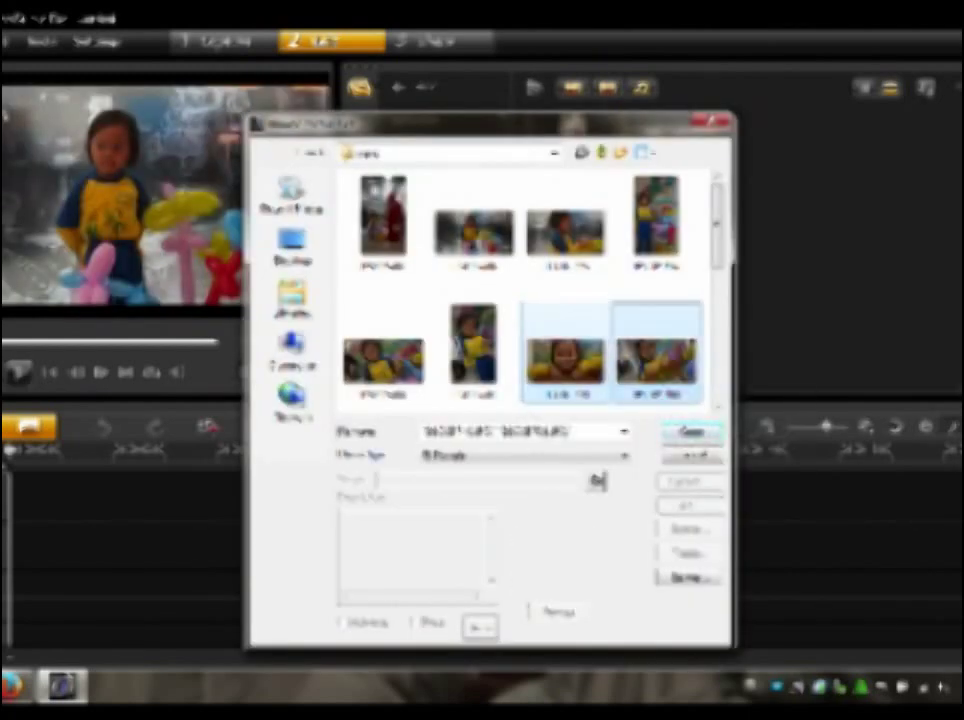
{"action": "scroll", "coordinate": [530, 290], "scroll_direction": "down", "scroll_amount": 2}
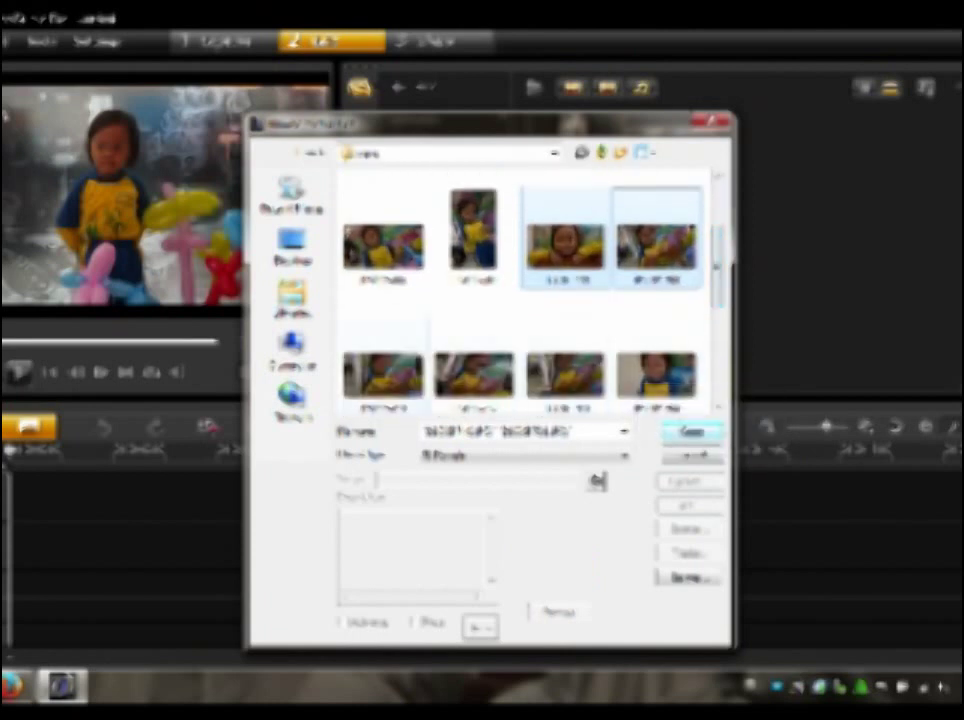
{"action": "left_click", "coordinate": [656, 375], "text": "shift"}
{"action": "key", "text": "Return"}
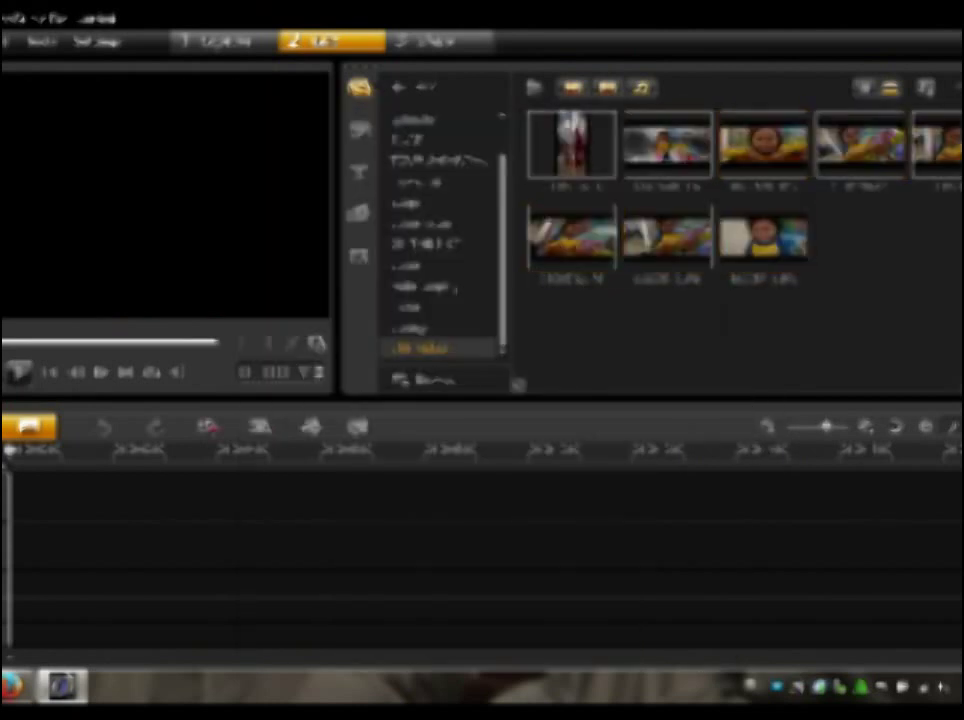
Place three photos end to end on the video track, starting with the tall photo
{"action": "left_click_drag", "start_coordinate": [571, 145], "coordinate": [150, 500]}
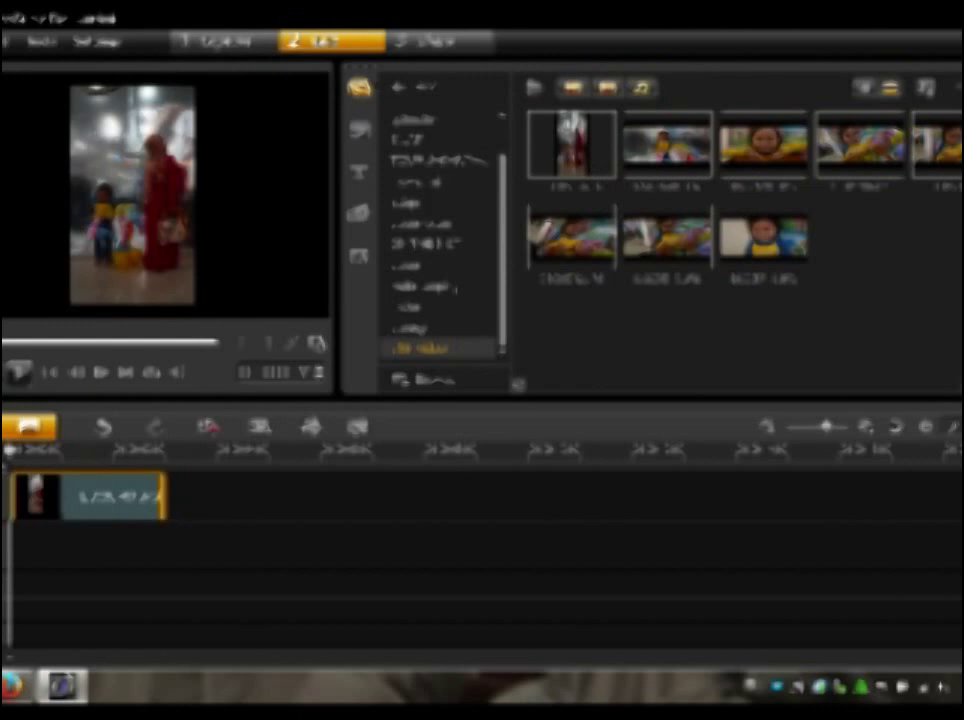
{"action": "left_click", "coordinate": [884, 158]}
{"action": "left_click_drag", "start_coordinate": [884, 158], "coordinate": [240, 497]}
{"action": "left_click_drag", "start_coordinate": [690, 255], "coordinate": [400, 497]}
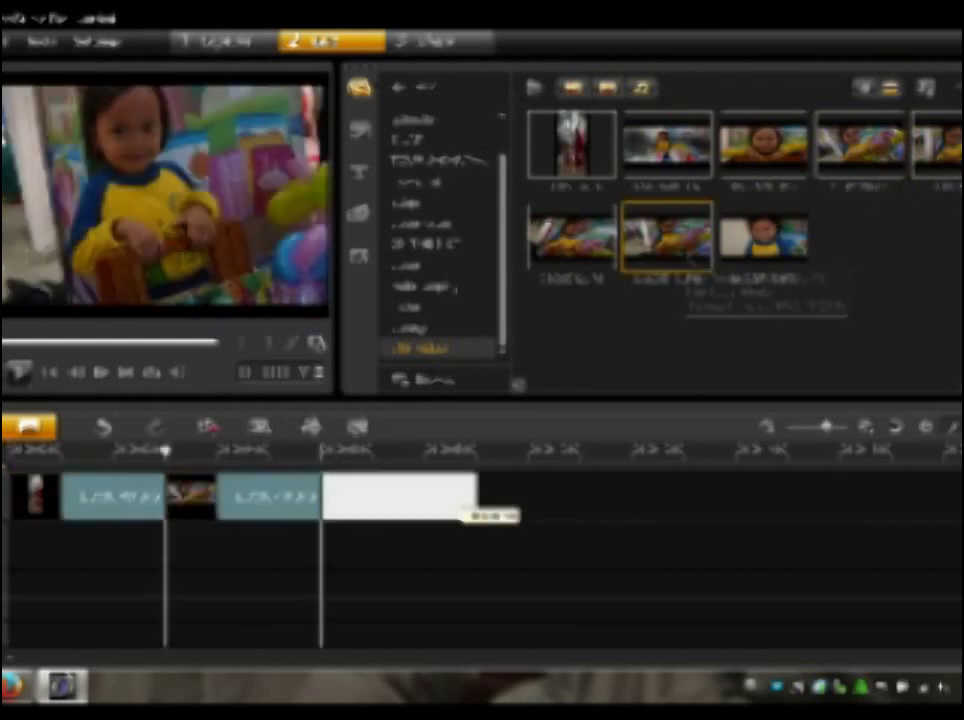
Add the close-up photo of the smiling child as the fourth clip and delete the unwanted extra clips
{"action": "left_click_drag", "start_coordinate": [764, 145], "coordinate": [555, 497]}
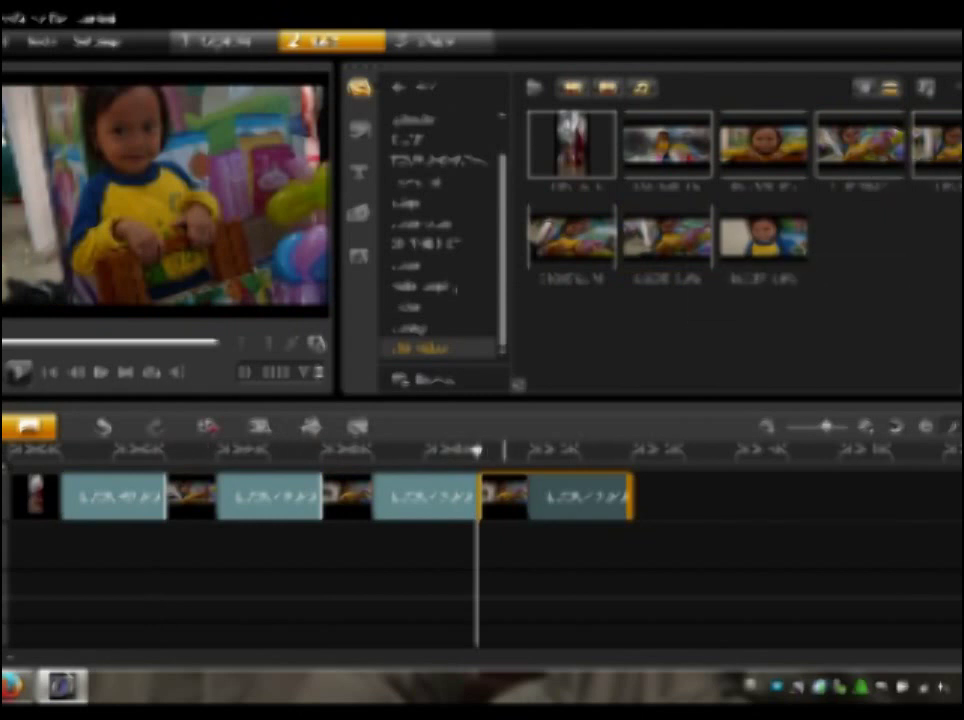
{"action": "key", "text": "Delete"}
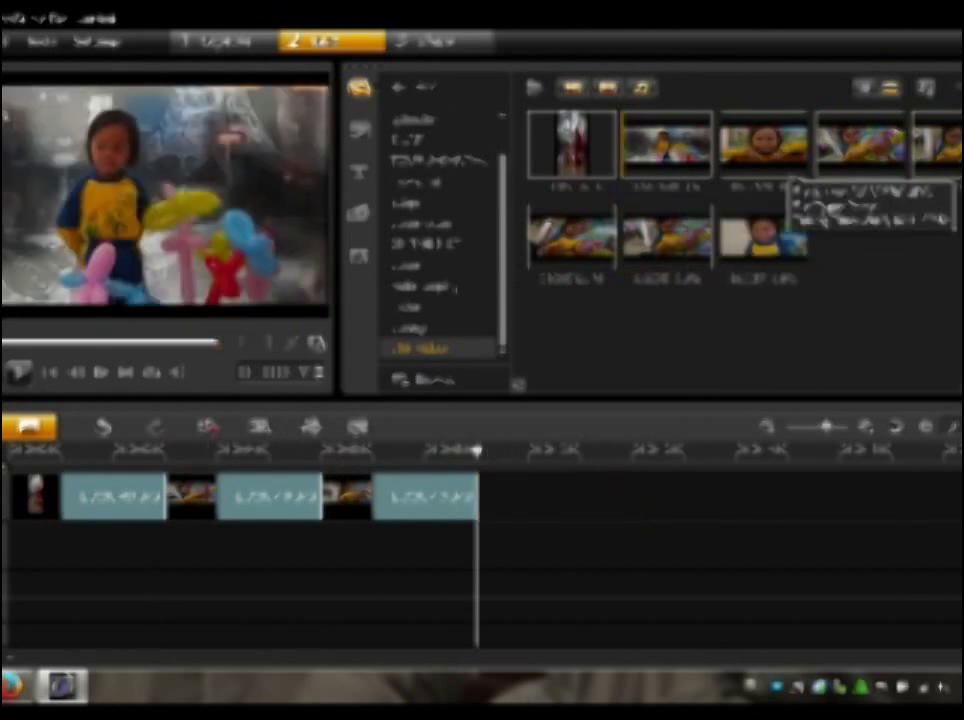
{"action": "left_click_drag", "start_coordinate": [763, 145], "coordinate": [555, 497]}
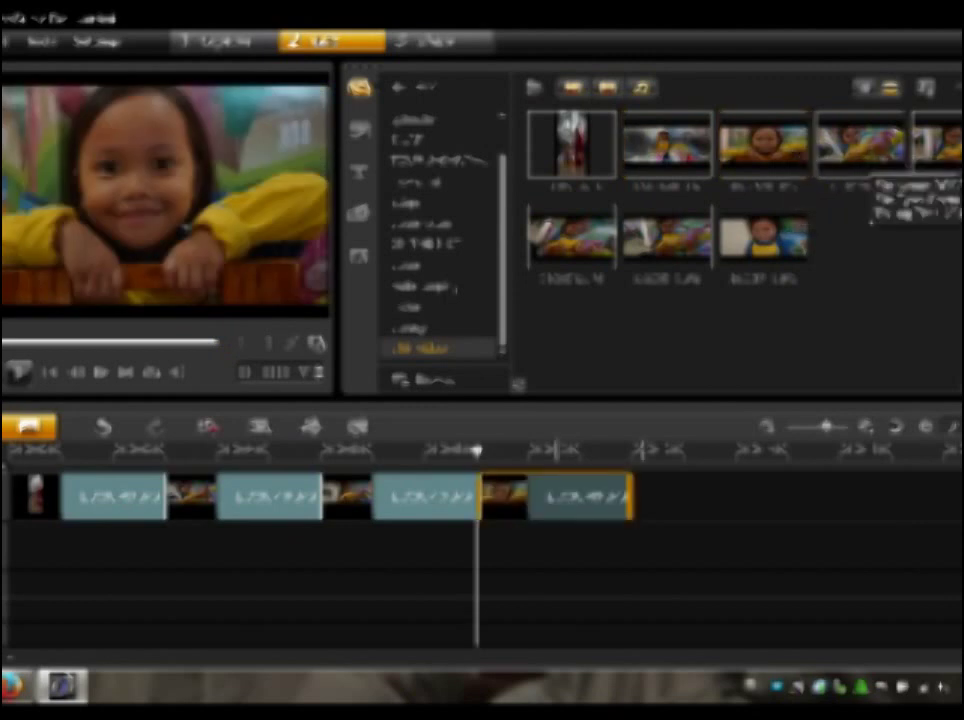
{"action": "left_click_drag", "start_coordinate": [860, 145], "coordinate": [710, 497]}
{"action": "key", "text": "Delete"}
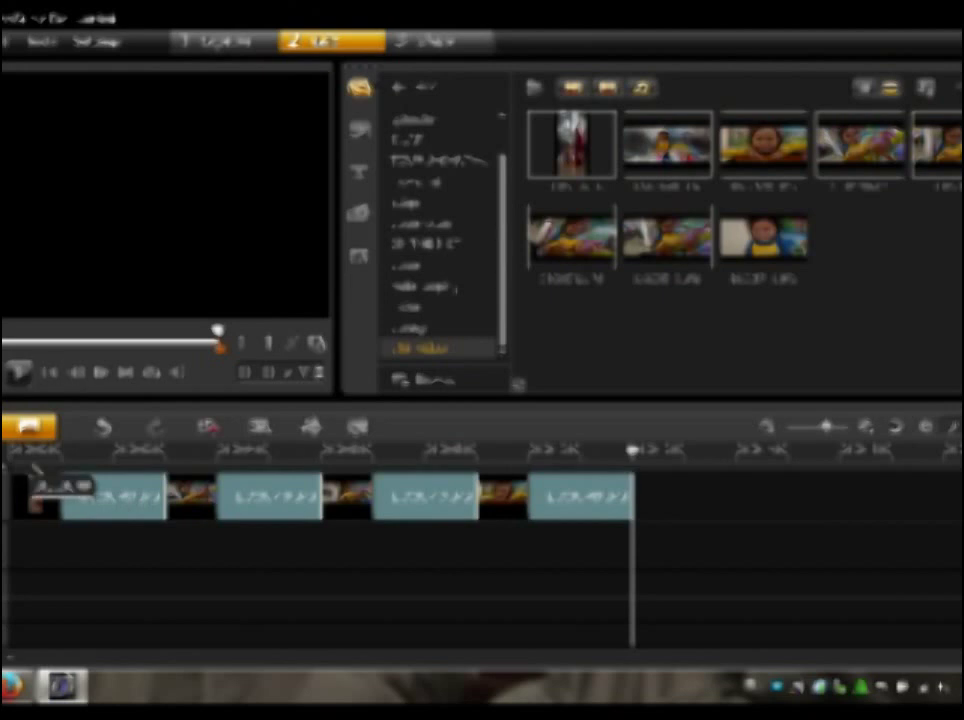
Insert the two-line "LOREM IPSUM / DOLOR SIT AMET" title preset on the video track before the first photo
{"action": "left_click_drag", "start_coordinate": [34, 470], "coordinate": [36, 490]}
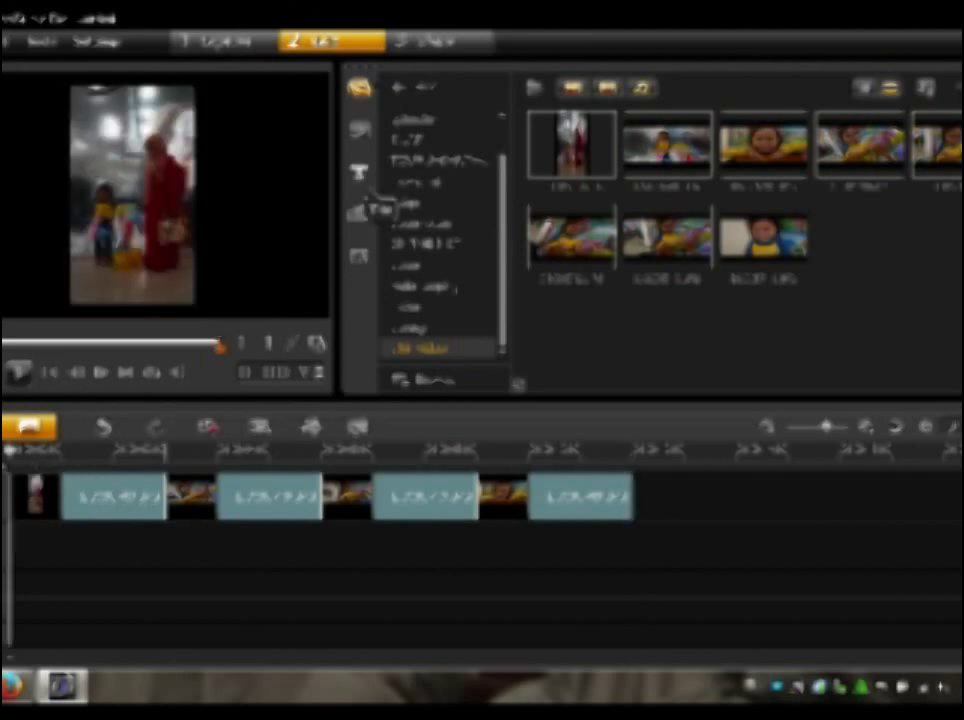
{"action": "left_click", "coordinate": [358, 174]}
{"action": "left_click", "coordinate": [468, 88]}
{"action": "left_click", "coordinate": [465, 107]}
{"action": "left_click", "coordinate": [468, 88]}
{"action": "left_click", "coordinate": [420, 128]}
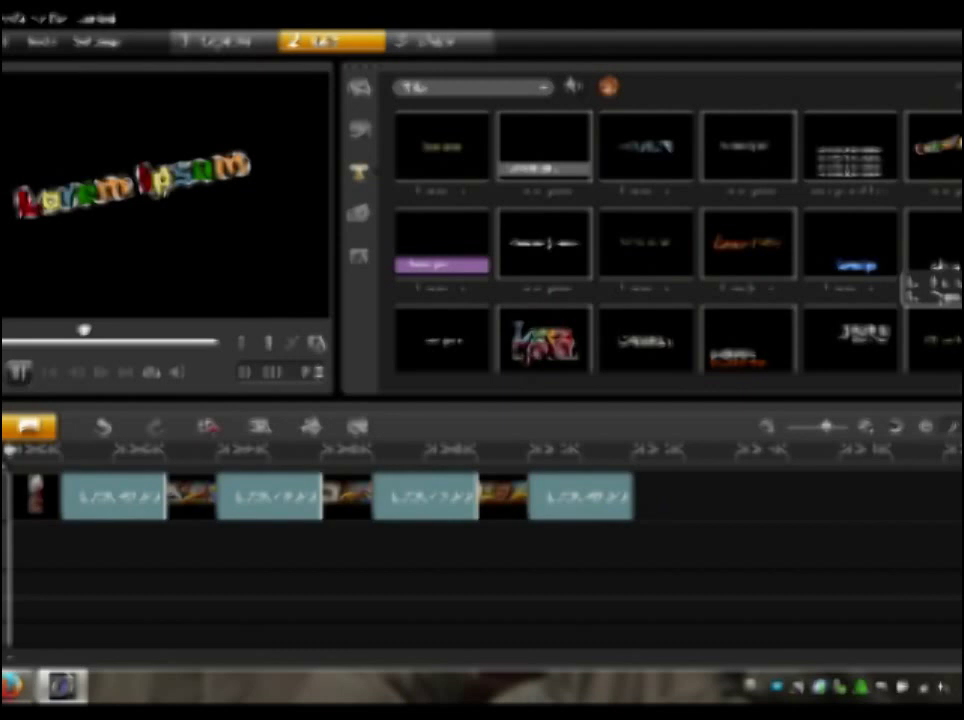
{"action": "left_click", "coordinate": [850, 340]}
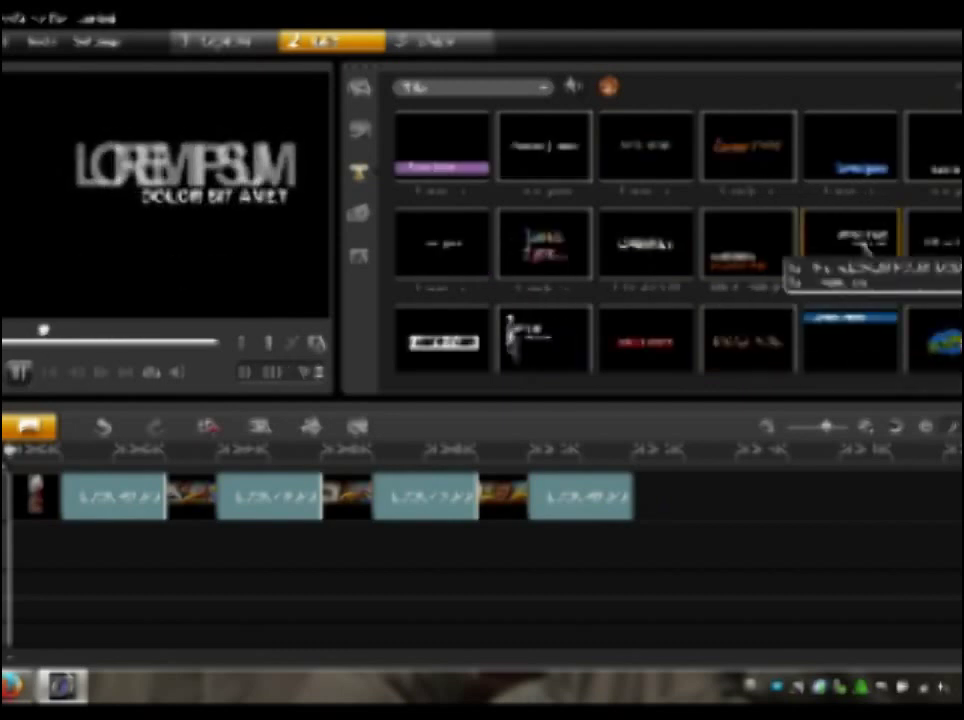
{"action": "left_click_drag", "start_coordinate": [850, 245], "coordinate": [35, 495]}
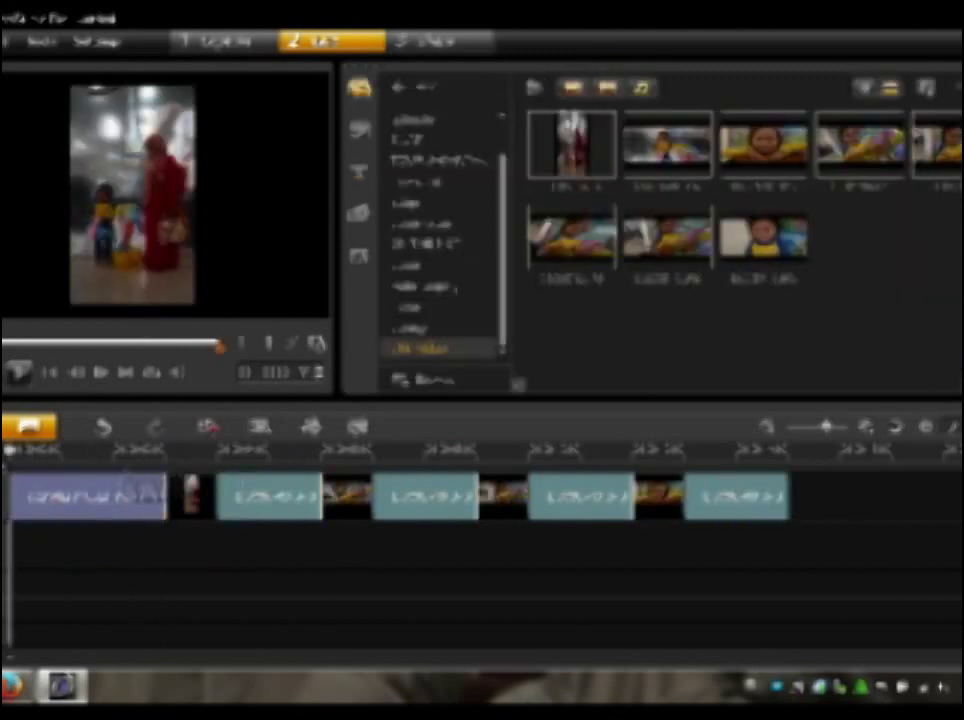
Replace the opening title's main line with "bikin video" and its second line with "keluarga"
{"action": "left_click", "coordinate": [47, 495]}
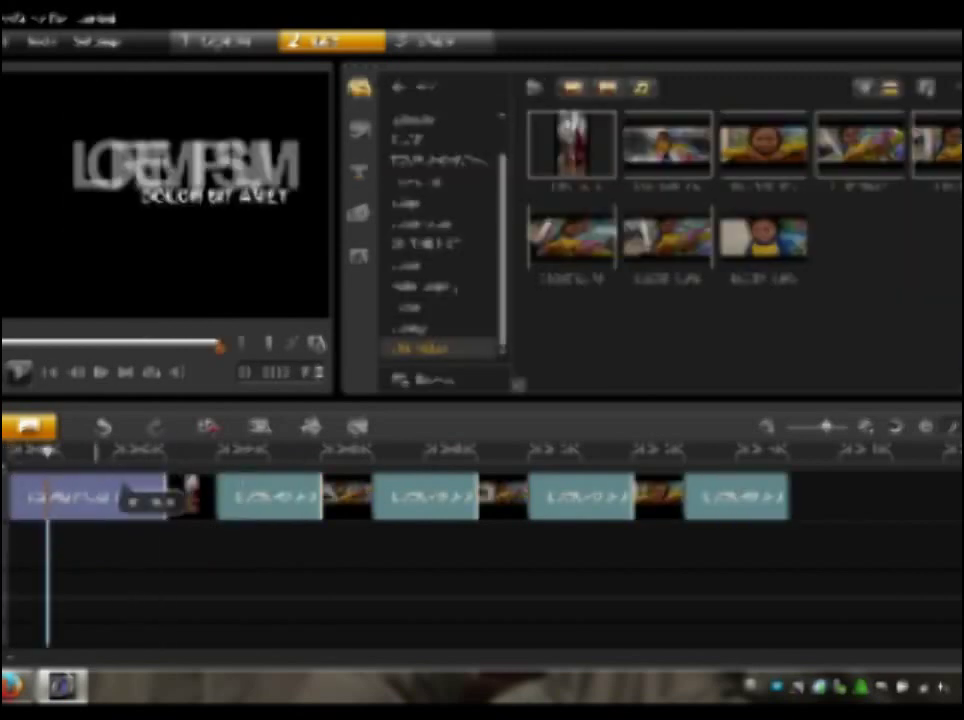
{"action": "left_click", "coordinate": [110, 497]}
{"action": "double_click", "coordinate": [110, 497]}
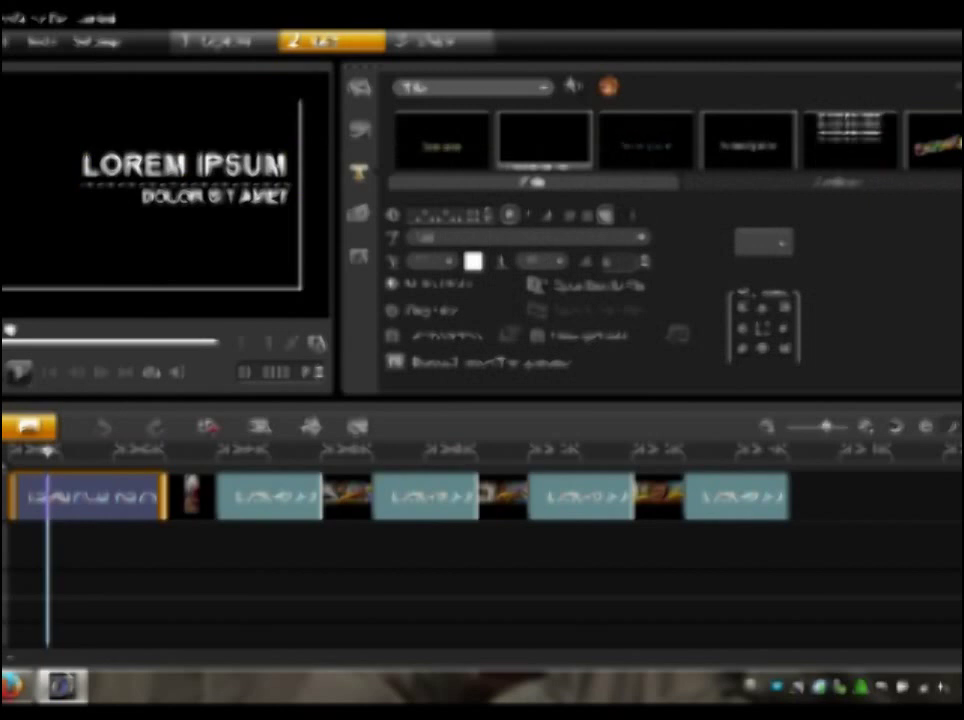
{"action": "double_click", "coordinate": [185, 165]}
{"action": "type", "text": "bin"}
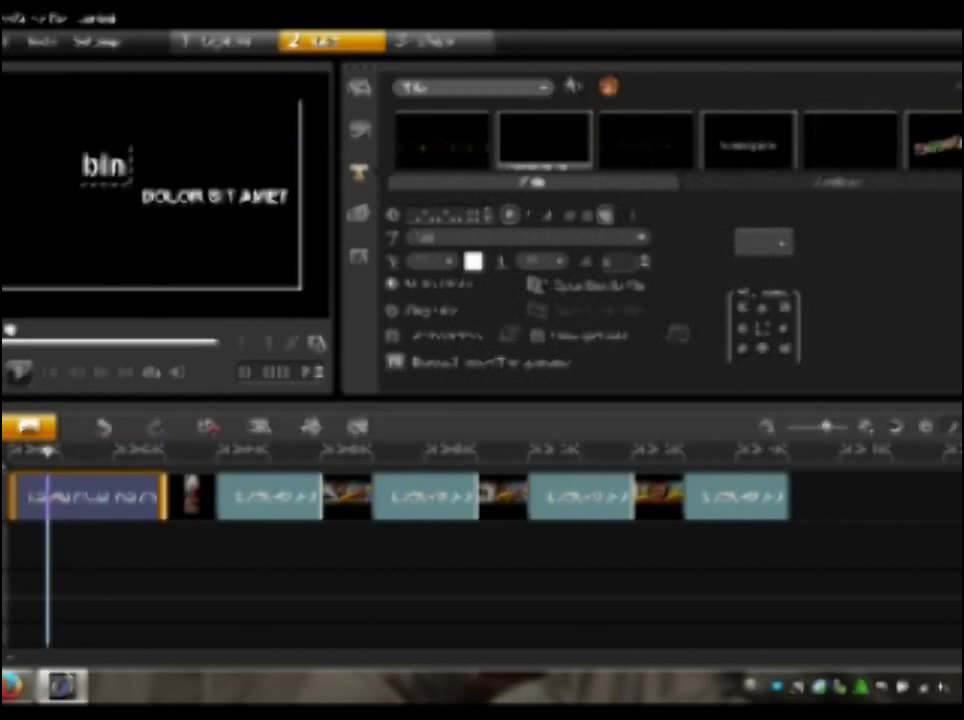
{"action": "type", "text": "in video"}
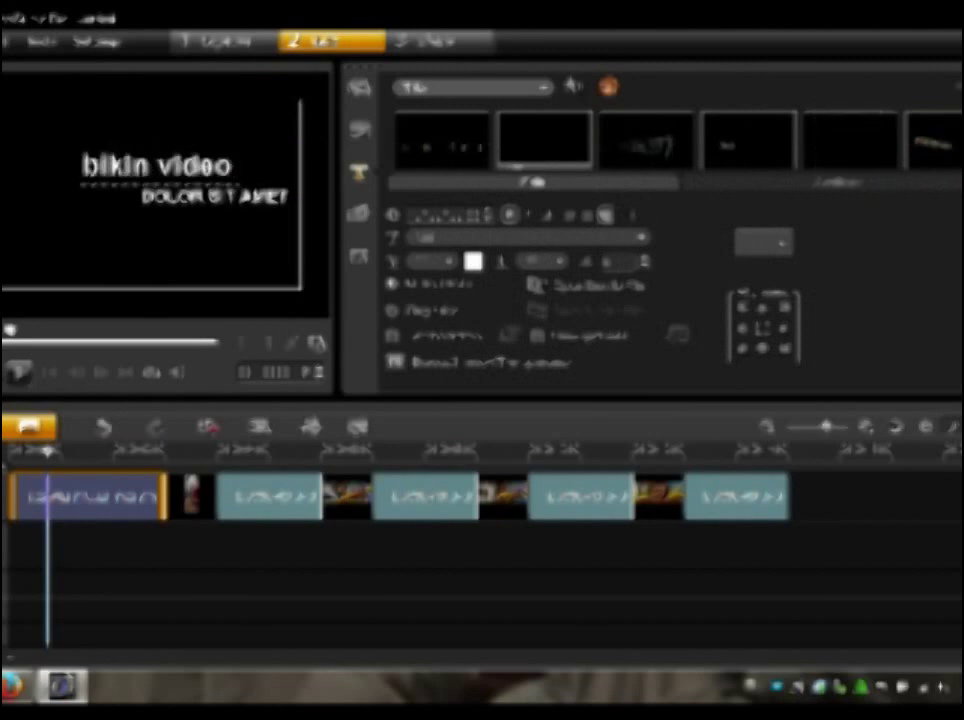
{"action": "double_click", "coordinate": [215, 196]}
{"action": "type", "text": "kolase"}
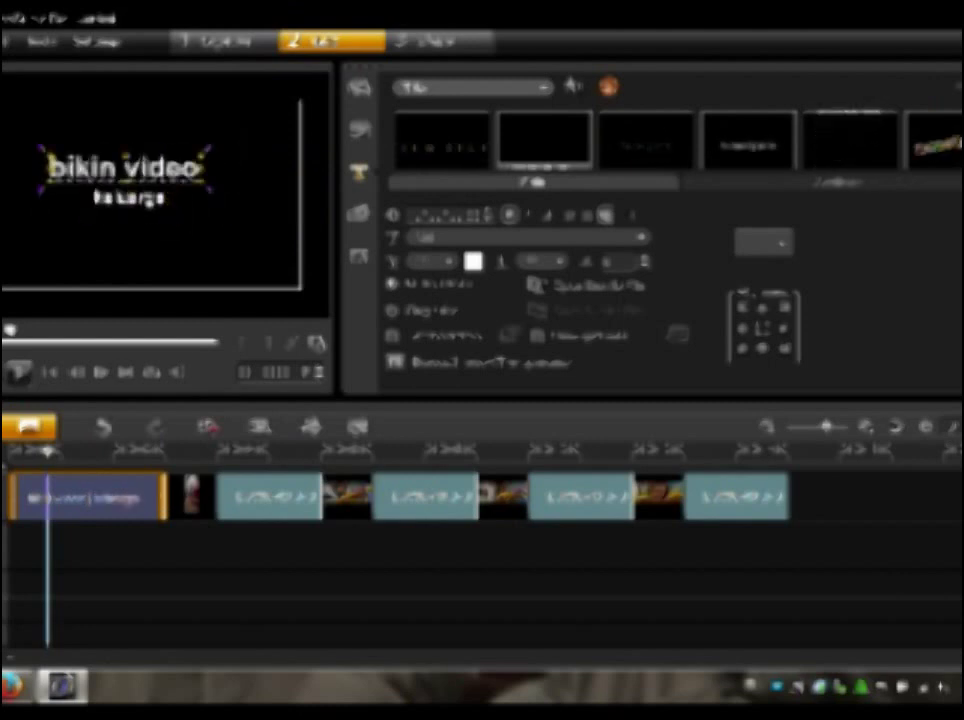
Colour the word "video" in the title blue and the "keluarga" line magenta
{"action": "left_click", "coordinate": [120, 170]}
{"action": "double_click", "coordinate": [180, 170]}
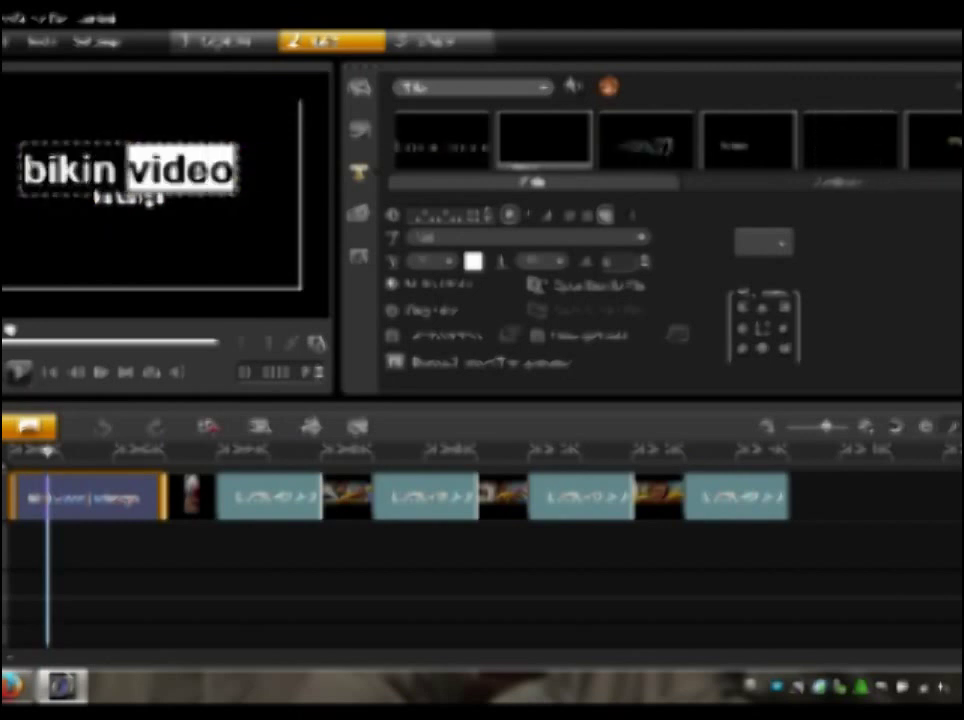
{"action": "left_click", "coordinate": [473, 261]}
{"action": "left_click", "coordinate": [501, 305]}
{"action": "left_click", "coordinate": [130, 198]}
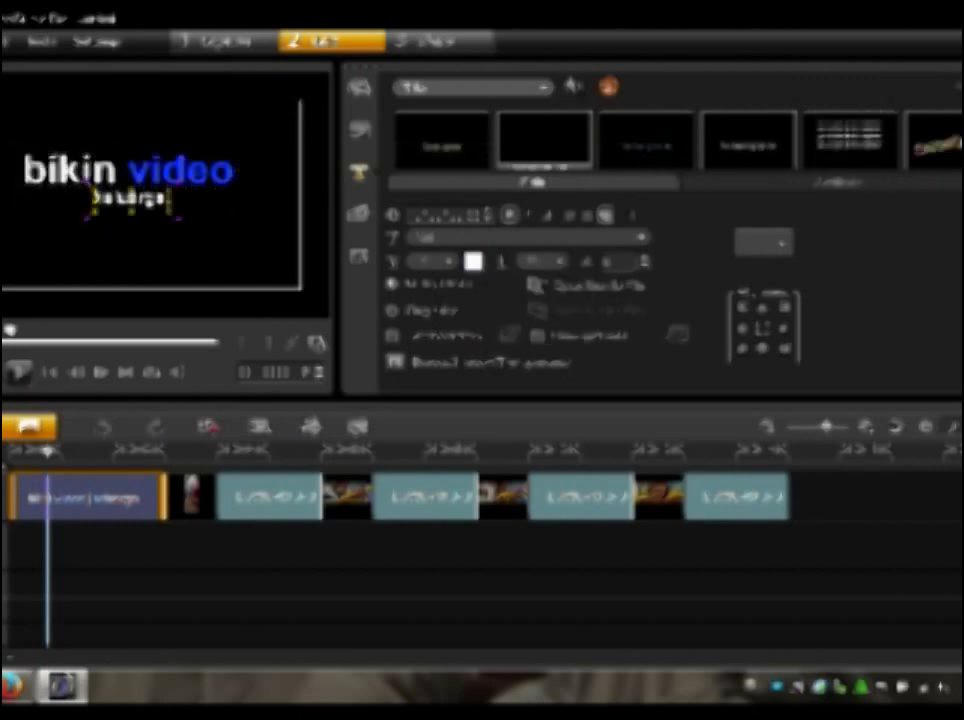
{"action": "left_click", "coordinate": [473, 261]}
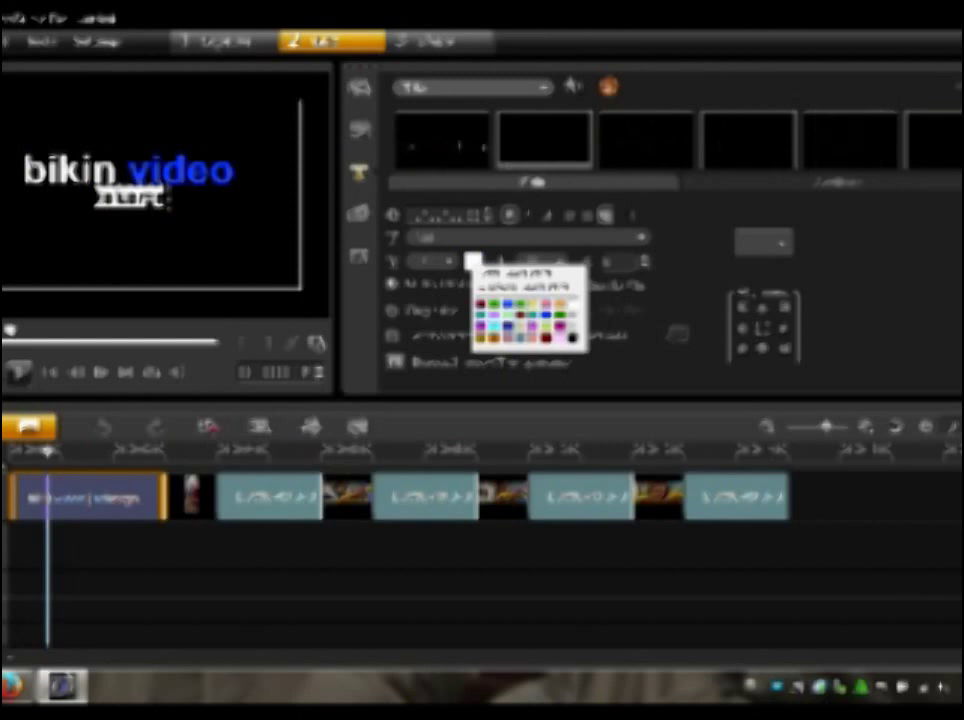
{"action": "left_click", "coordinate": [559, 325]}
Change the font of the "bikin video" title line
{"action": "left_click", "coordinate": [530, 237]}
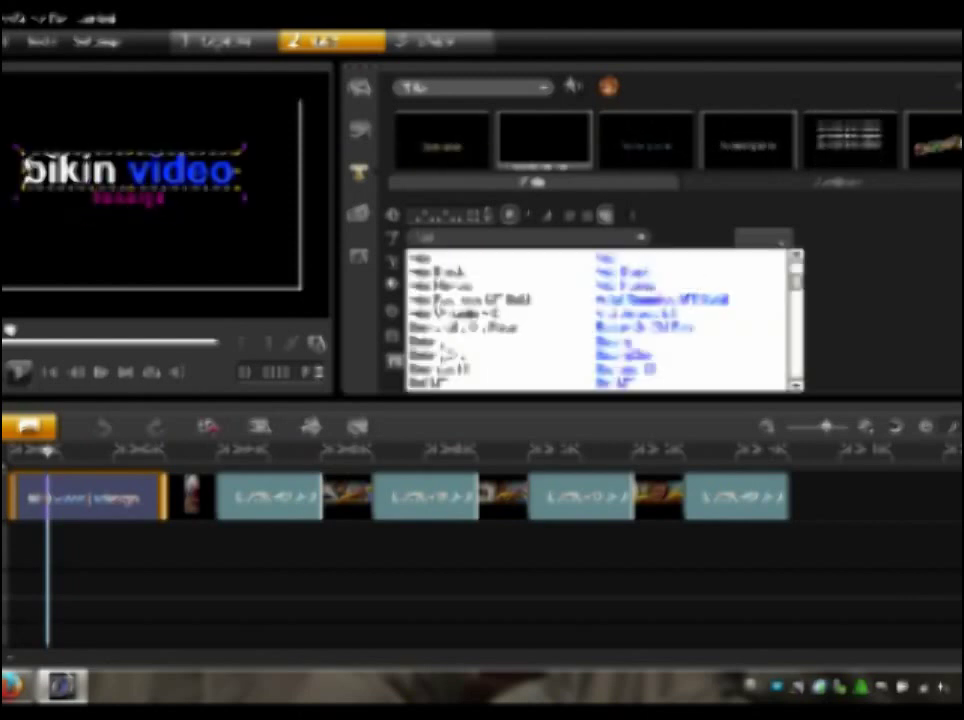
{"action": "left_click", "coordinate": [560, 297]}
{"action": "left_click", "coordinate": [82, 492]}
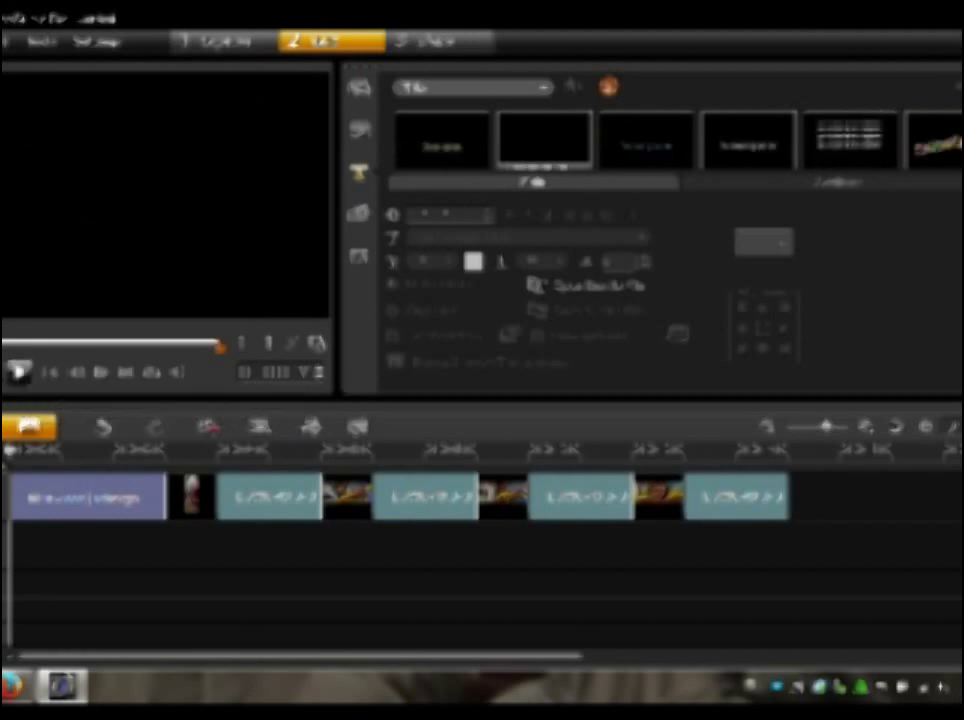
Play back the project from the title through the photos, then return to the title clip
{"action": "key", "text": "space"}
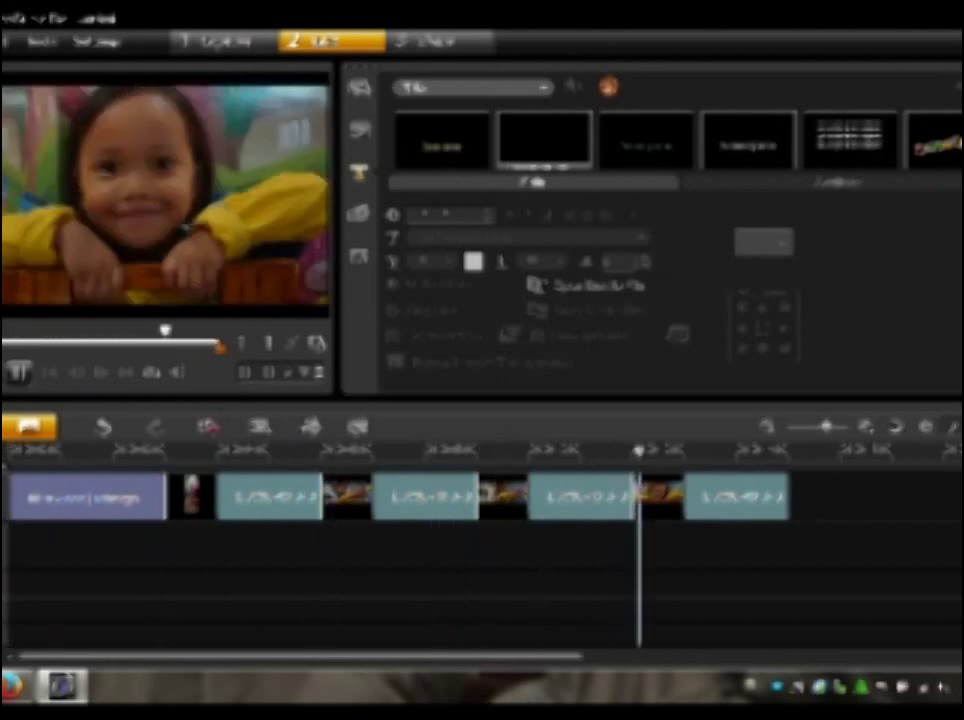
{"action": "key", "text": "space"}
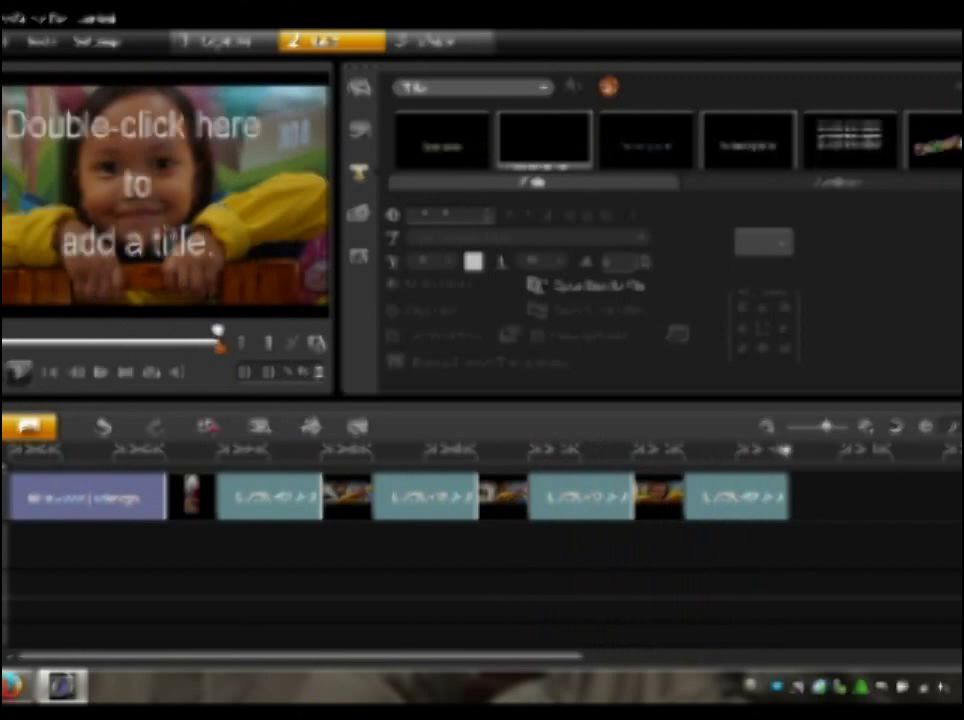
{"action": "left_click", "coordinate": [130, 452]}
Add a transition at each of the four joins between the title and the photo clips, using the full transition collection
{"action": "left_click", "coordinate": [359, 129]}
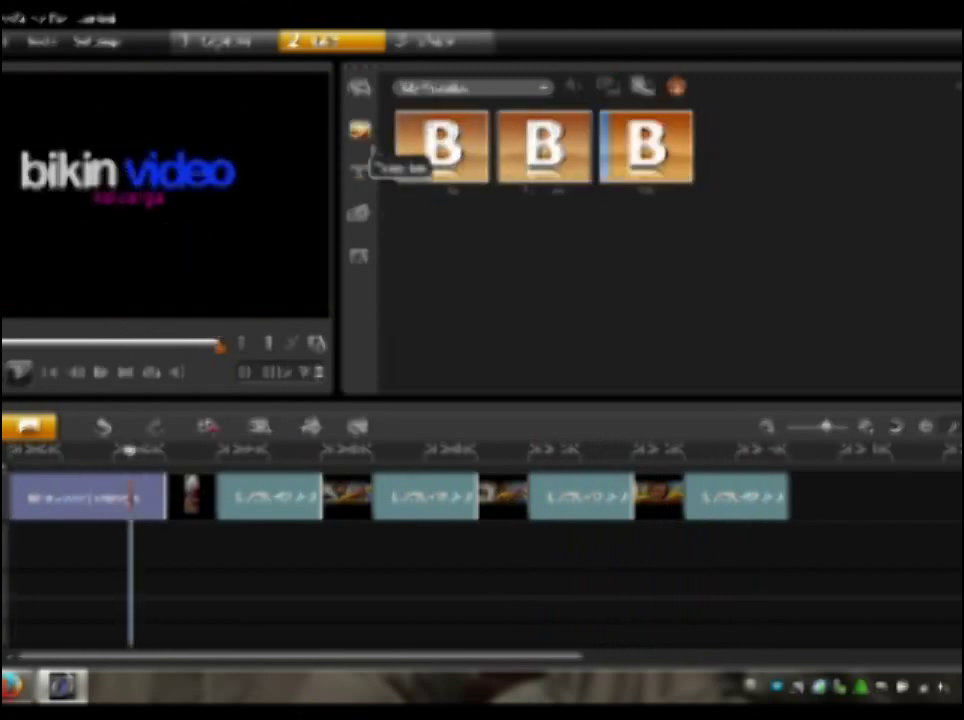
{"action": "left_click", "coordinate": [470, 88]}
{"action": "left_click", "coordinate": [440, 127]}
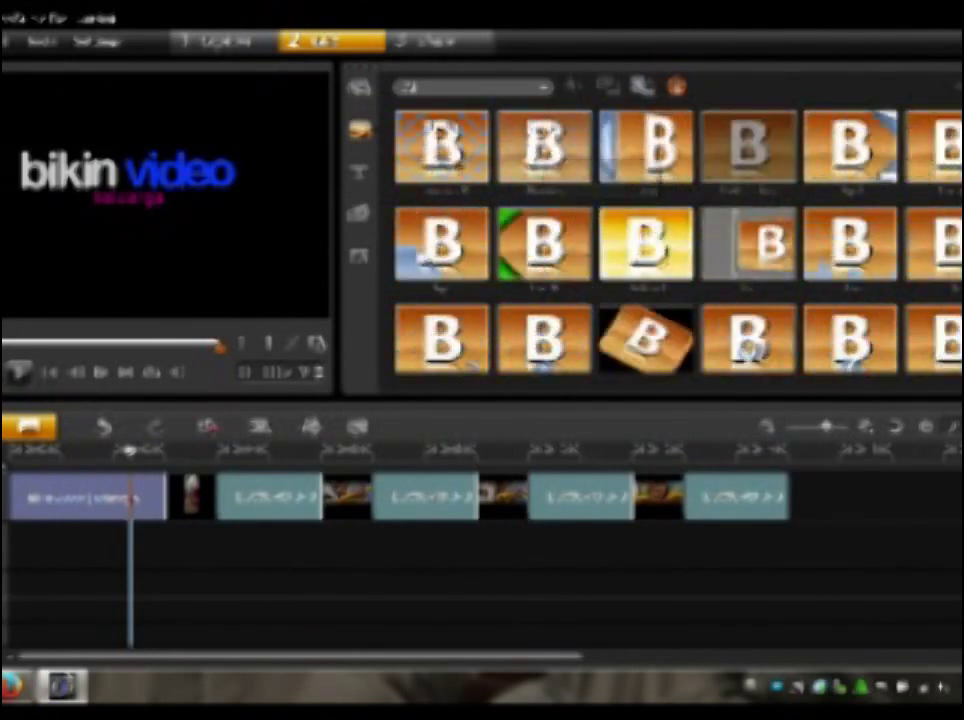
{"action": "left_click_drag", "start_coordinate": [585, 186], "coordinate": [175, 498]}
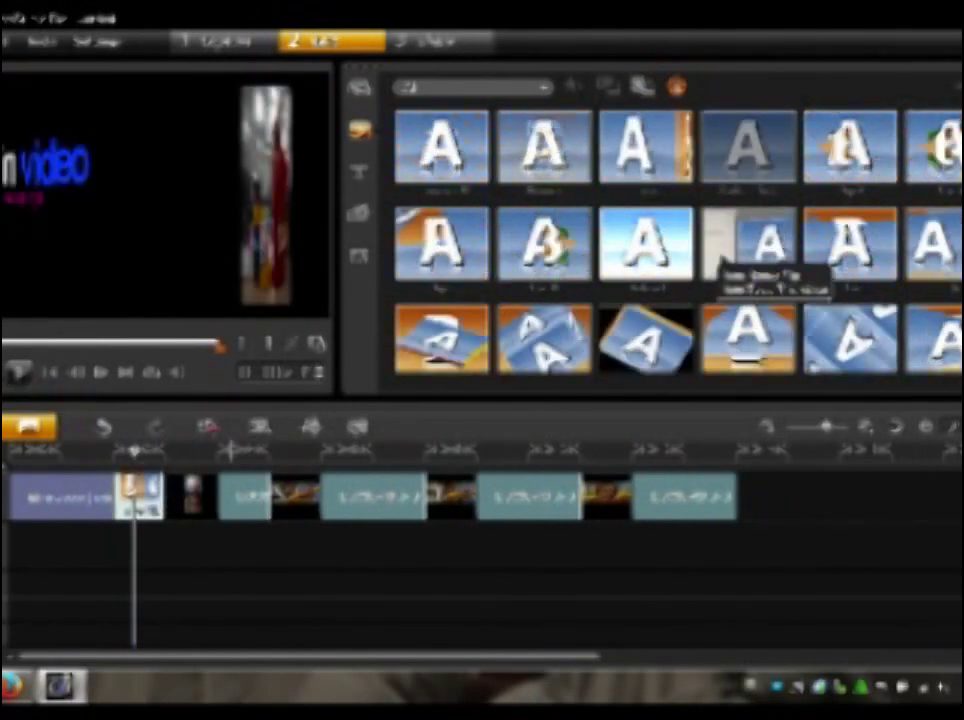
{"action": "left_click_drag", "start_coordinate": [645, 243], "coordinate": [250, 495]}
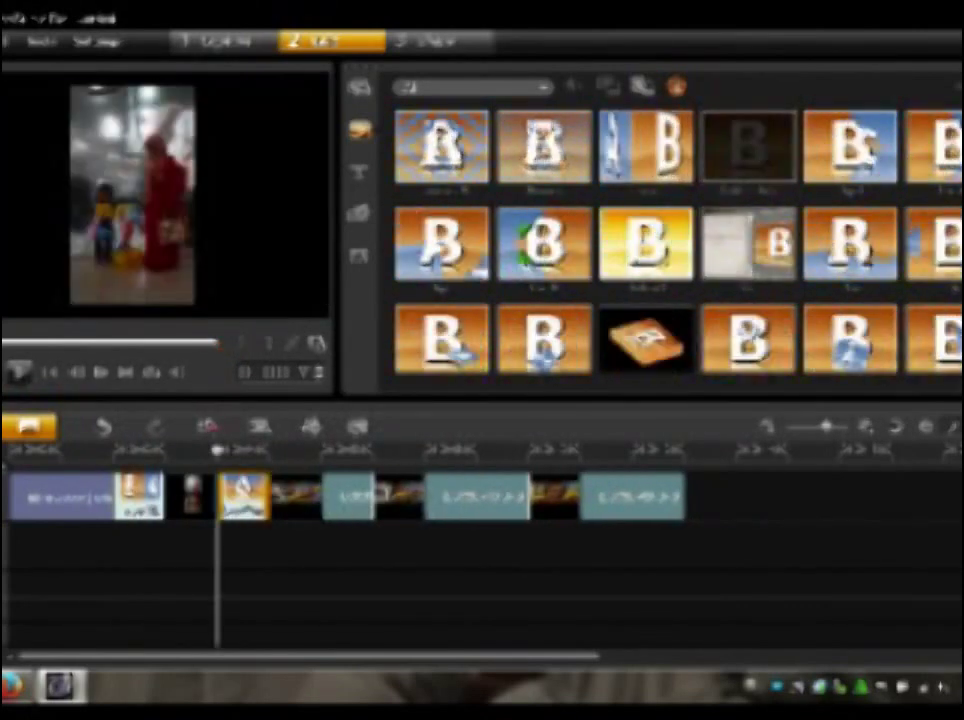
{"action": "left_click_drag", "start_coordinate": [850, 262], "coordinate": [347, 495]}
{"action": "left_click_drag", "start_coordinate": [645, 243], "coordinate": [452, 495]}
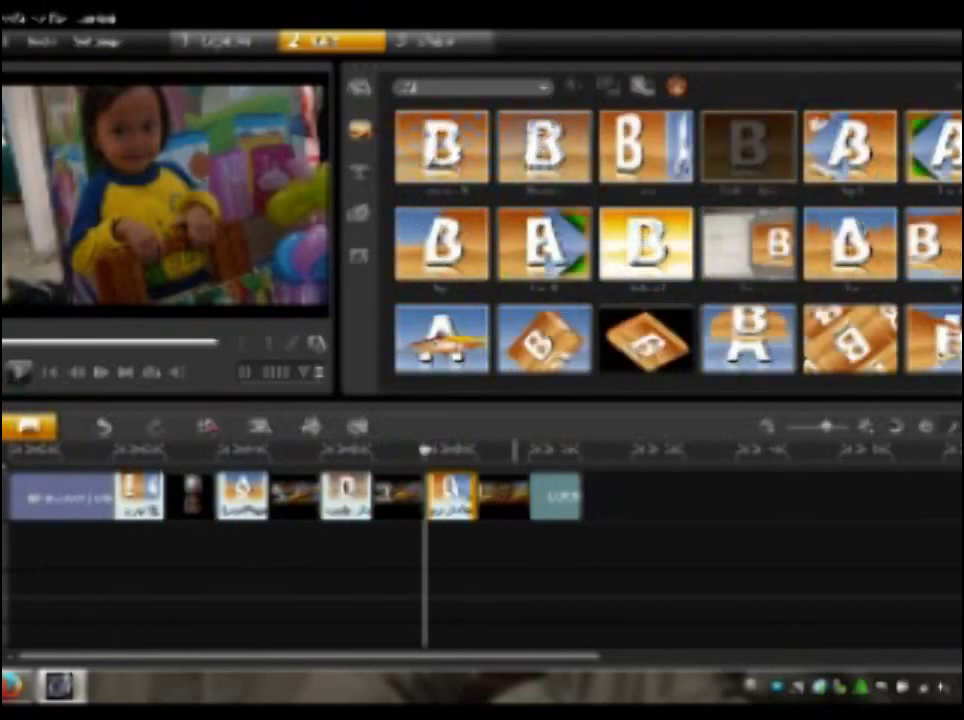
{"action": "left_click", "coordinate": [60, 495]}
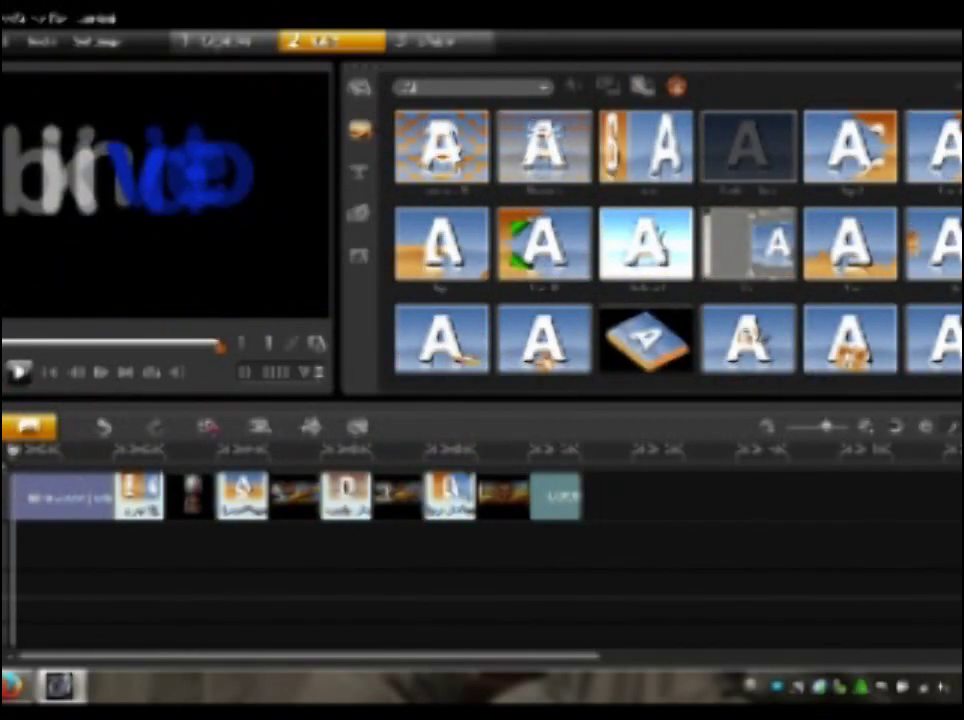
Open the first photo clip's colour correction and shift its hue slightly and adjust its contrast
{"action": "left_click", "coordinate": [190, 450]}
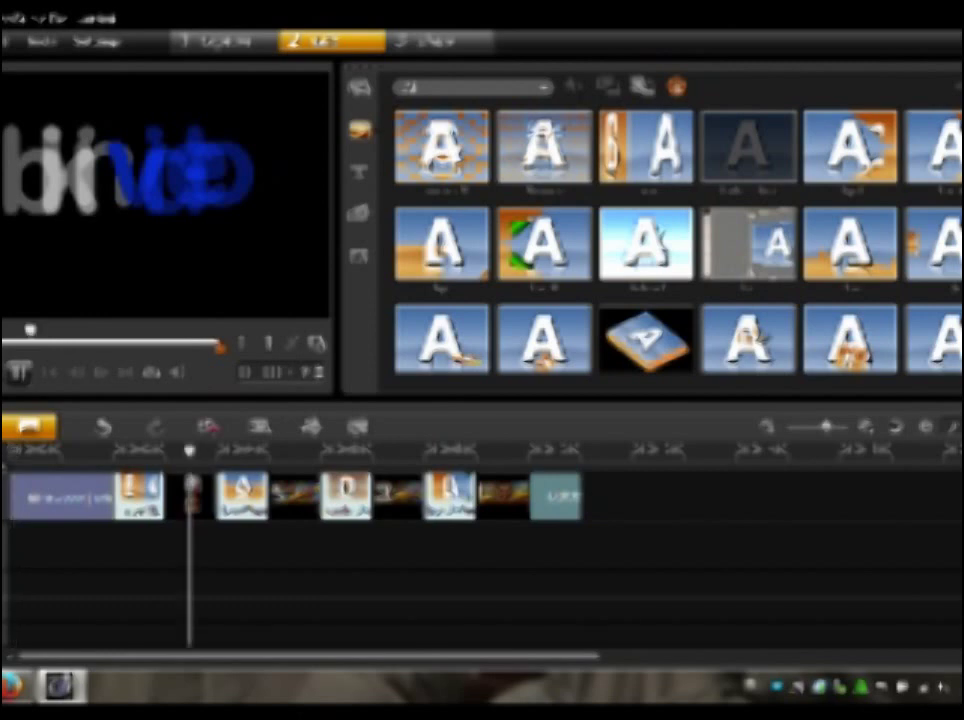
{"action": "left_click", "coordinate": [358, 87]}
{"action": "left_click", "coordinate": [194, 490]}
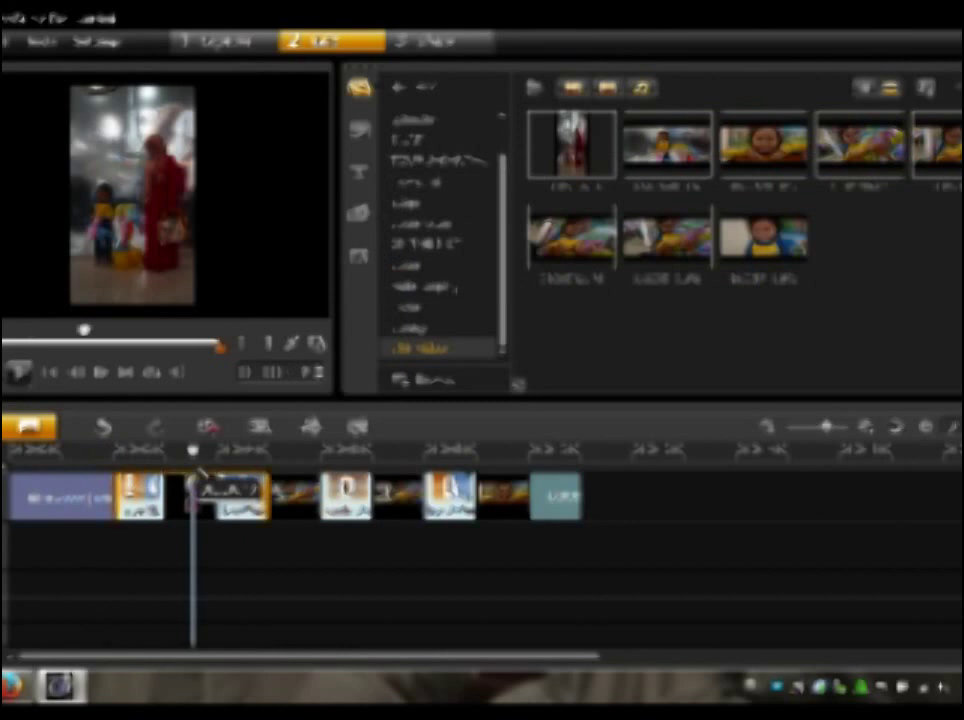
{"action": "double_click", "coordinate": [194, 490]}
{"action": "left_click", "coordinate": [243, 490]}
{"action": "left_click", "coordinate": [243, 500]}
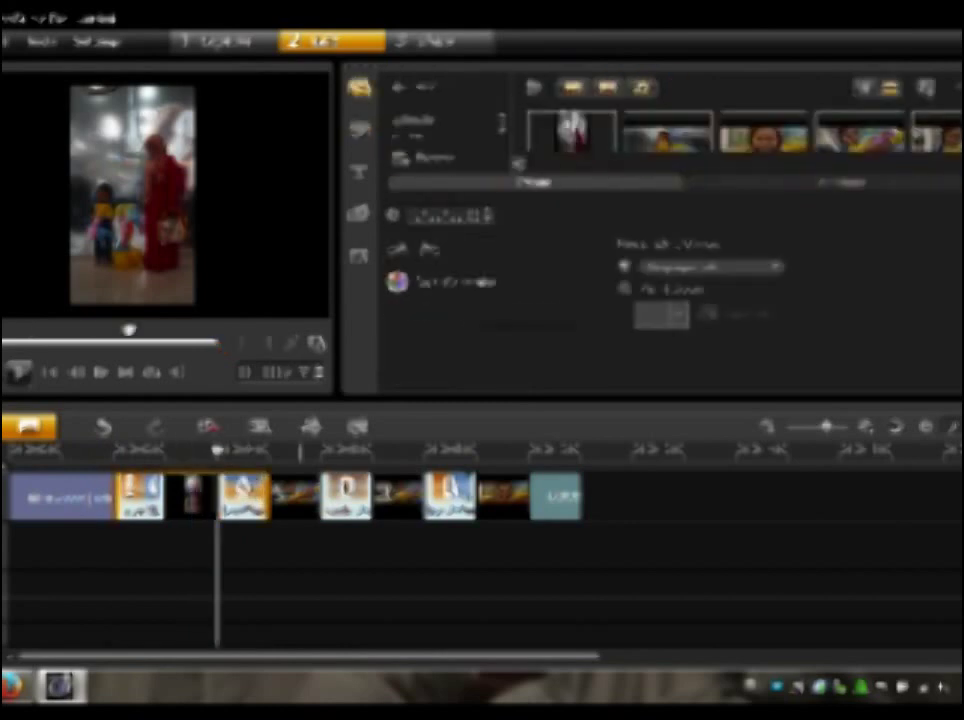
{"action": "left_click", "coordinate": [470, 305]}
{"action": "mouse_move", "coordinate": [712, 227]}
{"action": "left_mouse_down"}
{"action": "mouse_move", "coordinate": [735, 227]}
{"action": "mouse_move", "coordinate": [718, 227]}
{"action": "left_mouse_up"}
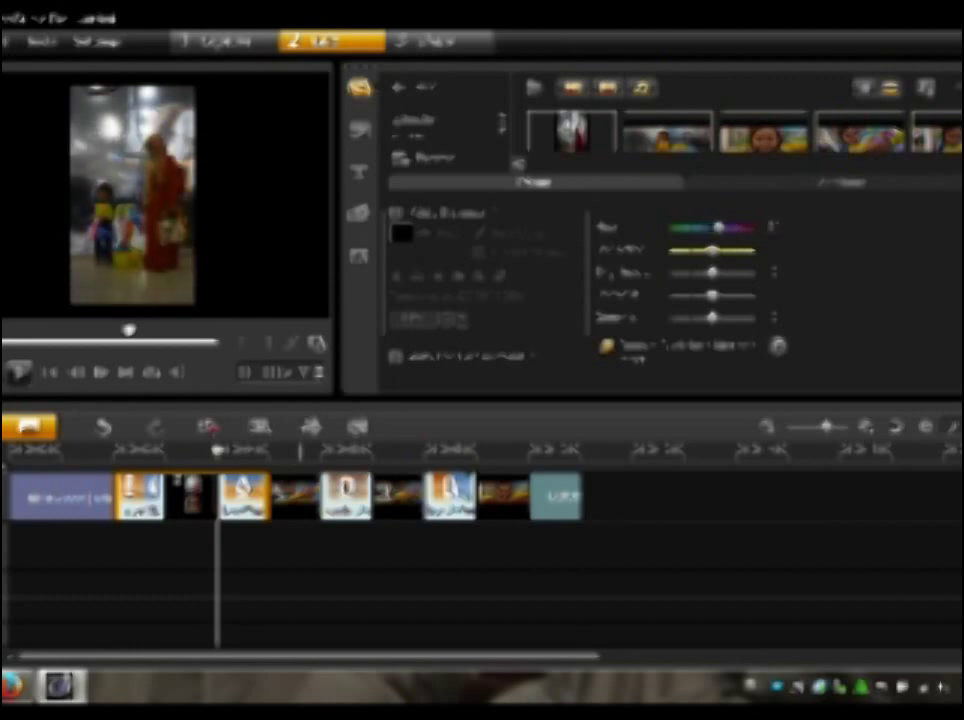
{"action": "left_click_drag", "start_coordinate": [738, 295], "coordinate": [715, 295]}
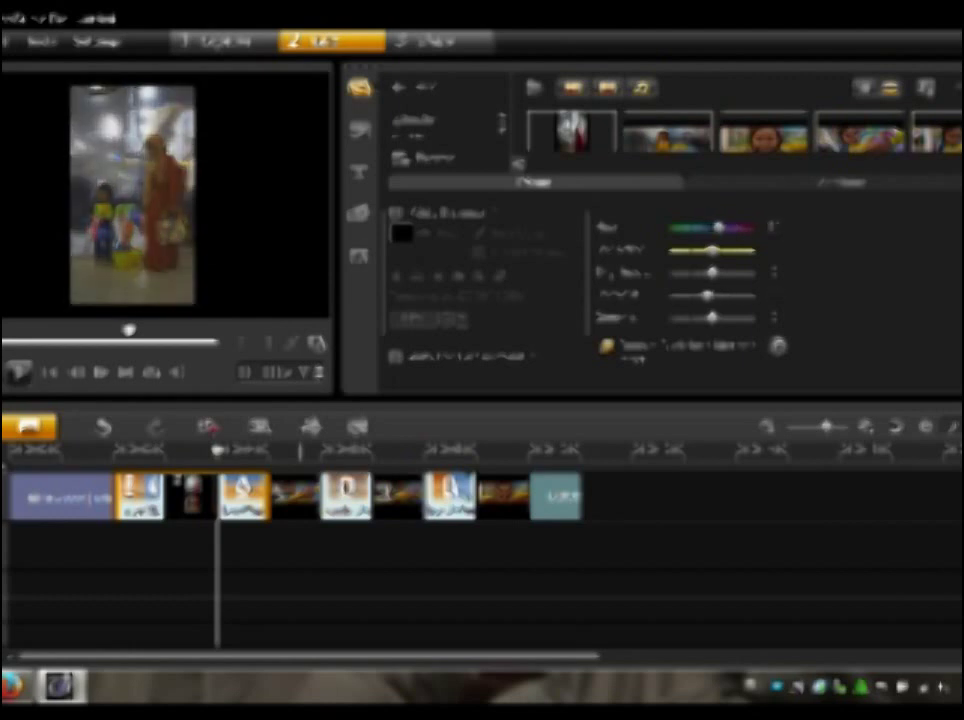
Apply a pan and zoom effect to the first photo and choose one of its preset motions
{"action": "left_click_drag", "start_coordinate": [222, 449], "coordinate": [193, 449]}
{"action": "left_click", "coordinate": [191, 449]}
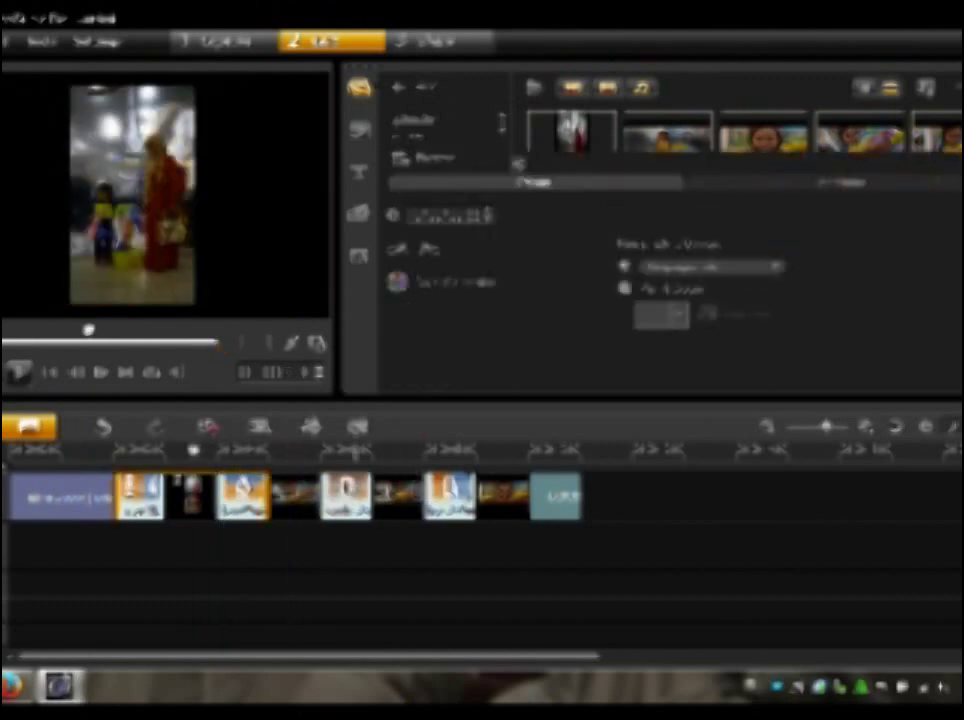
{"action": "left_click", "coordinate": [624, 288]}
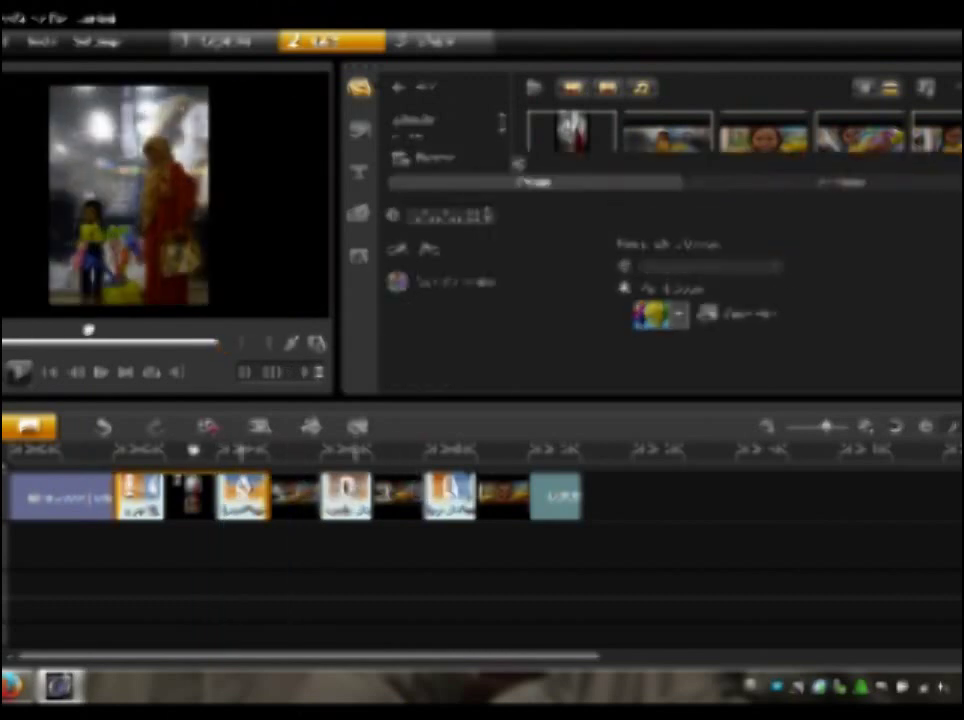
{"action": "left_click", "coordinate": [660, 314]}
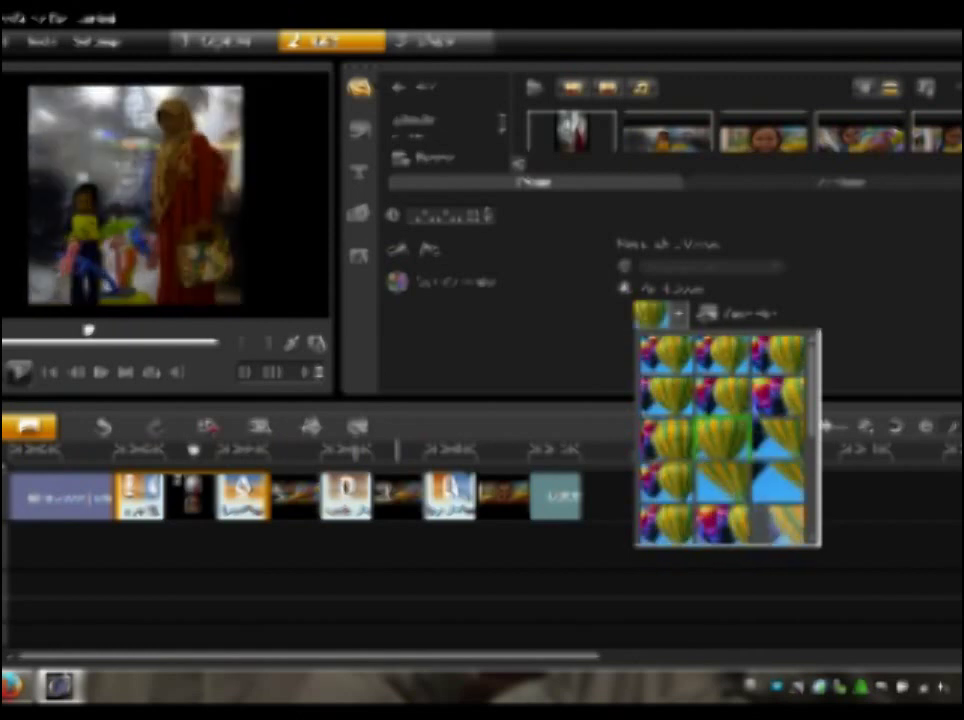
{"action": "left_click", "coordinate": [666, 482]}
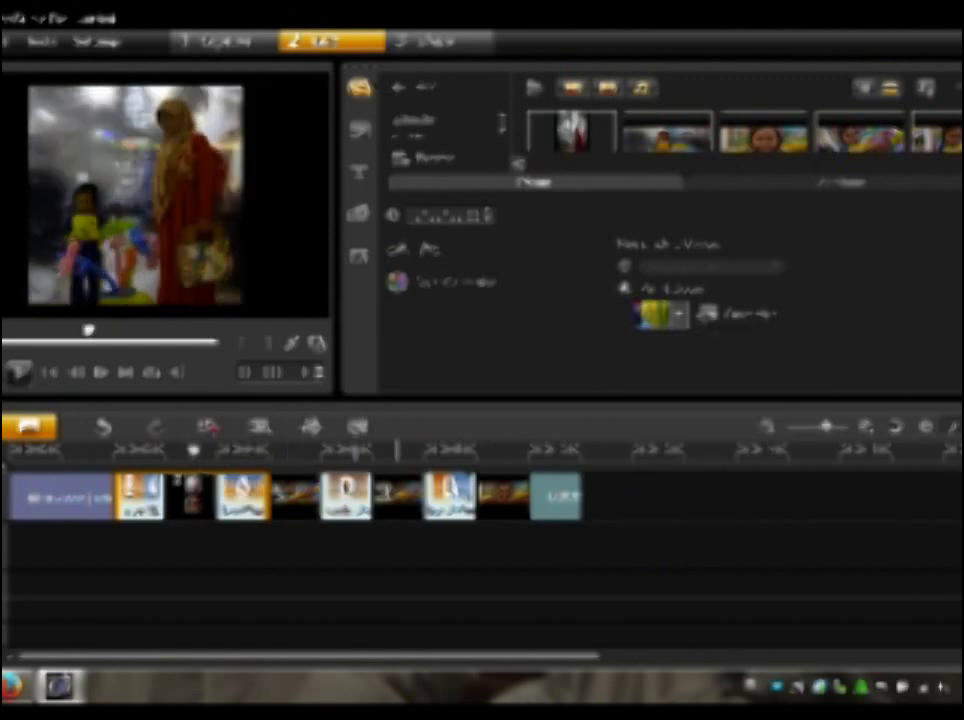
Apply a pan and zoom preset to each of the three remaining photos and preview the result from the opening title
{"action": "left_click", "coordinate": [243, 495]}
{"action": "left_click", "coordinate": [676, 314]}
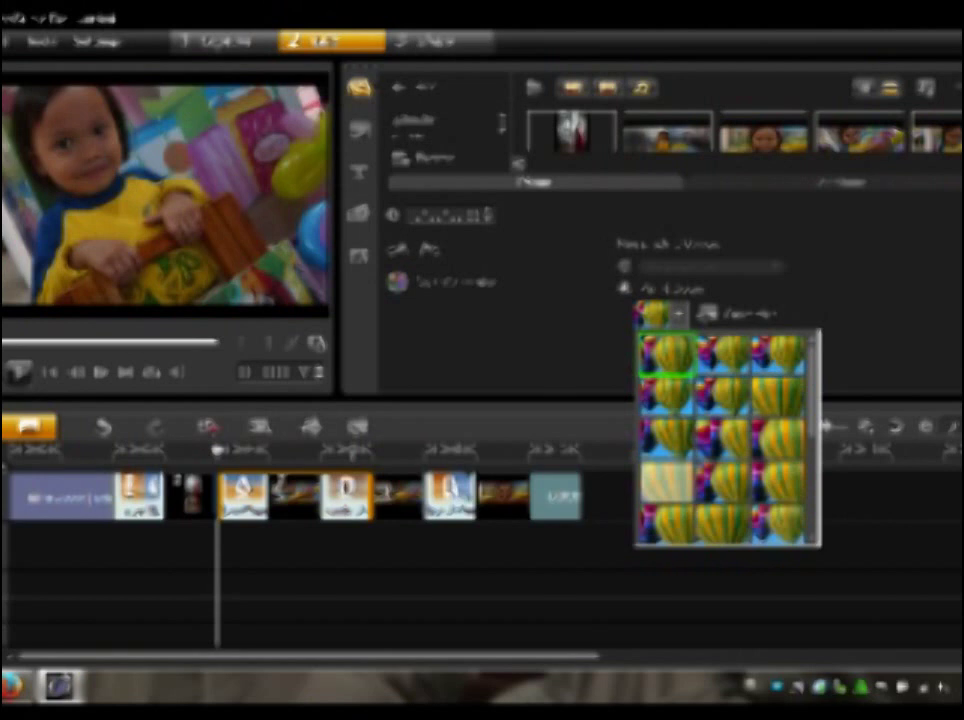
{"action": "left_click", "coordinate": [666, 482]}
{"action": "left_click", "coordinate": [346, 495]}
{"action": "left_click", "coordinate": [676, 314]}
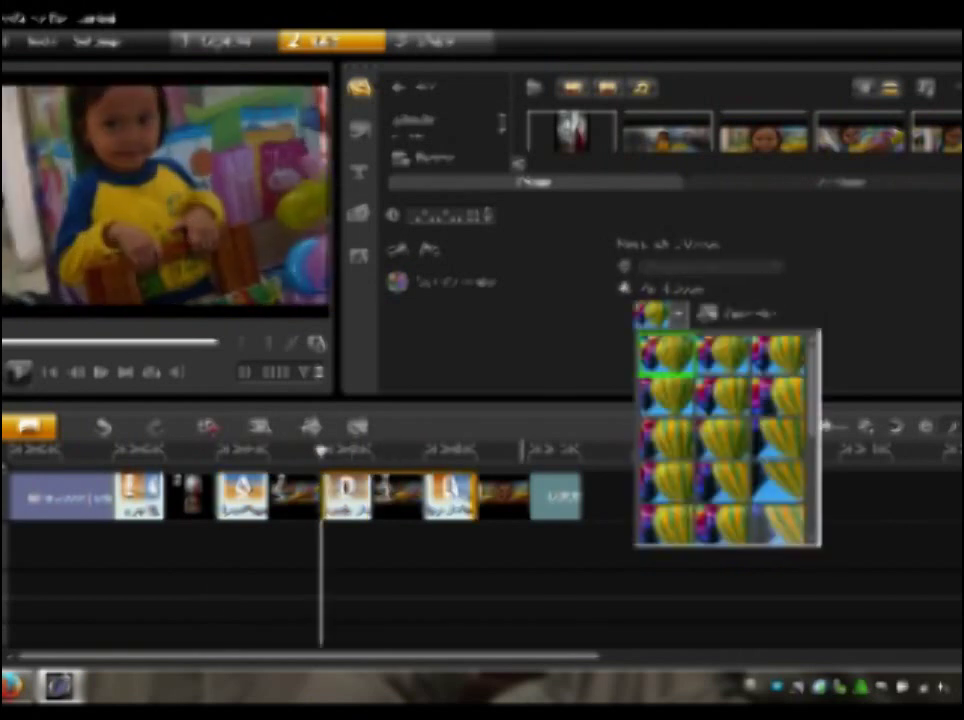
{"action": "left_click", "coordinate": [666, 482]}
{"action": "left_click", "coordinate": [450, 495]}
{"action": "left_click", "coordinate": [624, 288]}
{"action": "left_click", "coordinate": [676, 314]}
{"action": "left_click", "coordinate": [666, 482]}
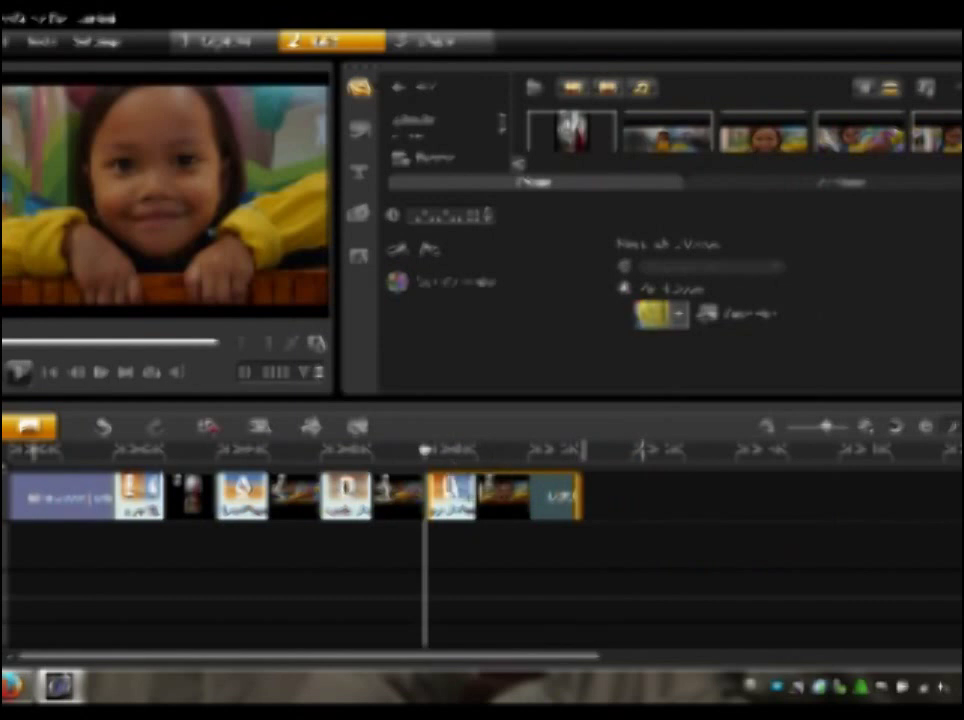
{"action": "left_click", "coordinate": [35, 450]}
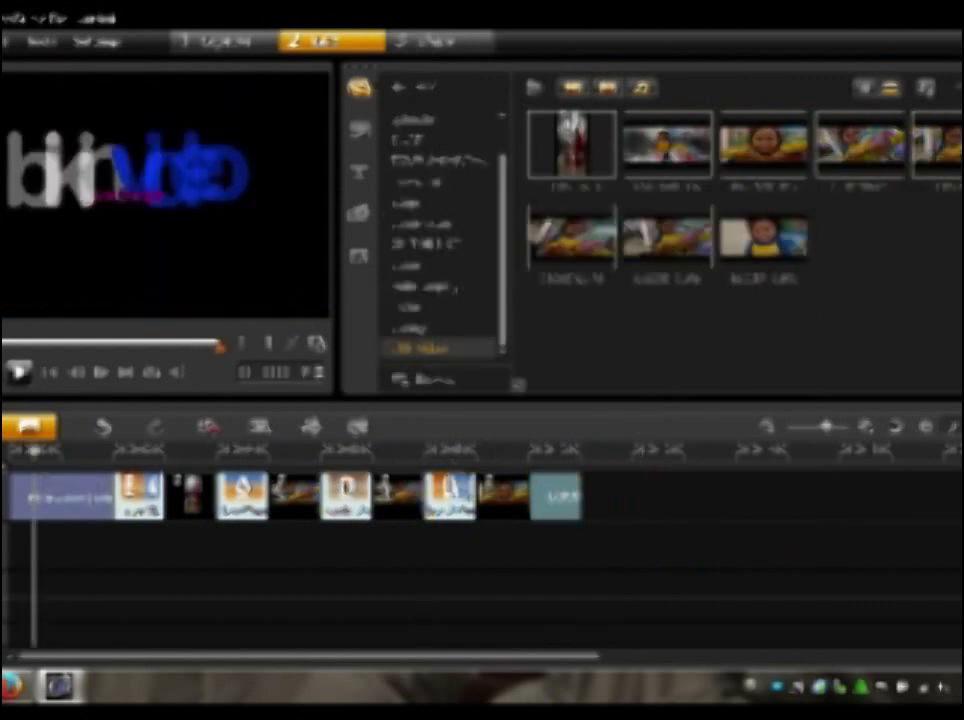
{"action": "left_click", "coordinate": [155, 450]}
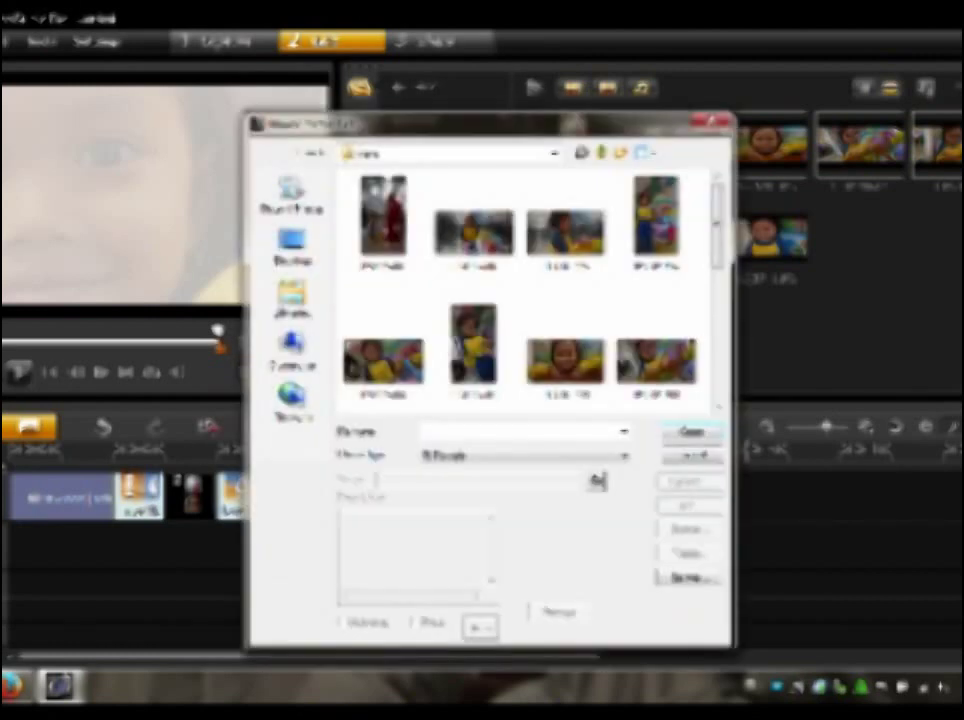
Insert the first song of the music folder as background audio on the timeline's music track
{"action": "left_click", "coordinate": [555, 155]}
{"action": "left_click", "coordinate": [398, 267]}
{"action": "scroll", "coordinate": [530, 280], "scroll_direction": "down", "scroll_amount": 3}
{"action": "scroll", "coordinate": [440, 270], "scroll_direction": "down", "scroll_amount": 2, "text": "ctrl"}
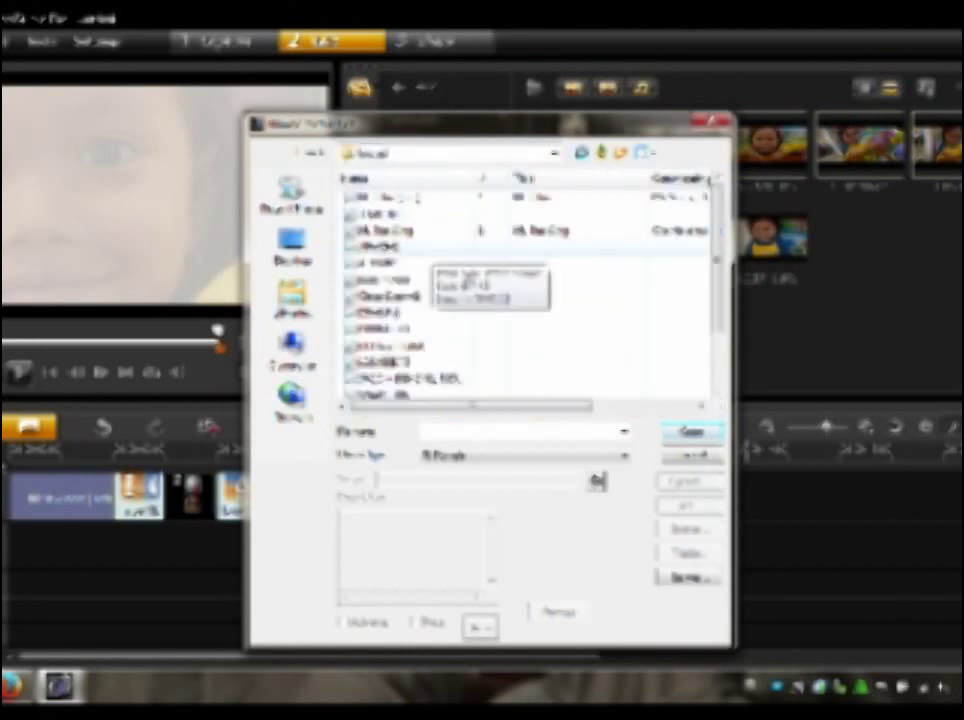
{"action": "left_click", "coordinate": [385, 197]}
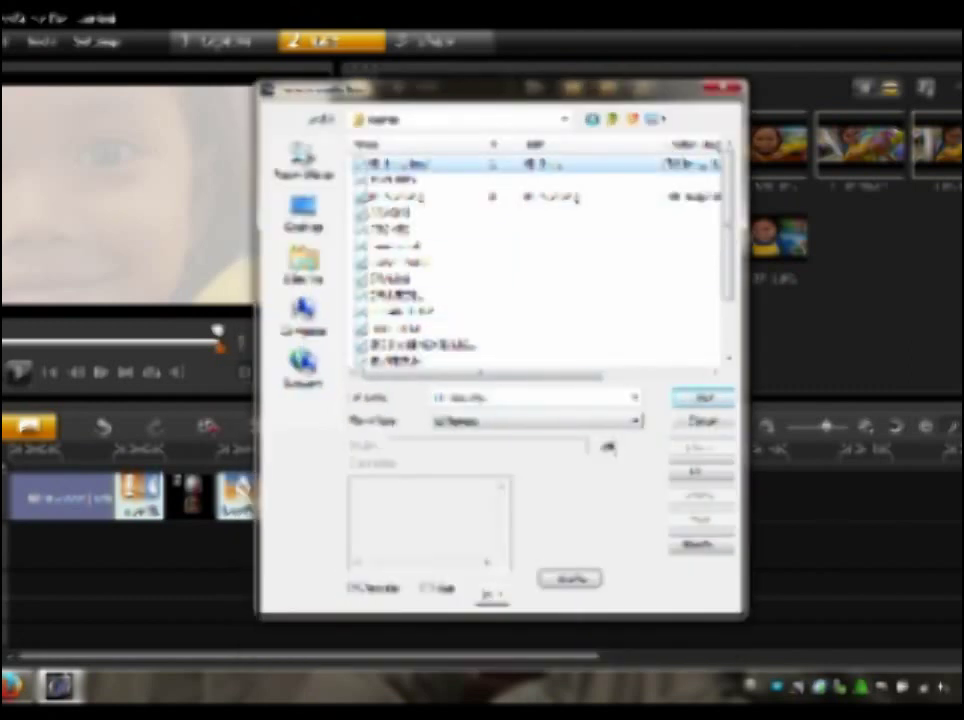
{"action": "key", "text": "Return"}
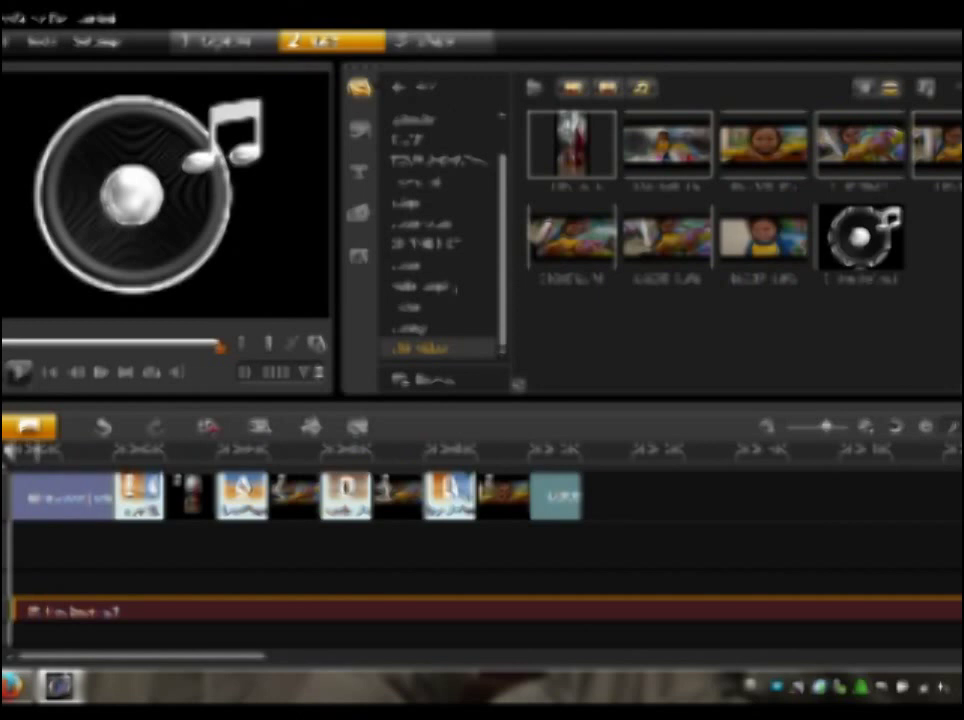
Cut off the excess music and trim the audio clip so it ends together with the last photo
{"action": "mouse_move", "coordinate": [600, 452]}
{"action": "left_mouse_down"}
{"action": "mouse_move", "coordinate": [583, 452]}
{"action": "mouse_move", "coordinate": [598, 452]}
{"action": "left_mouse_up"}
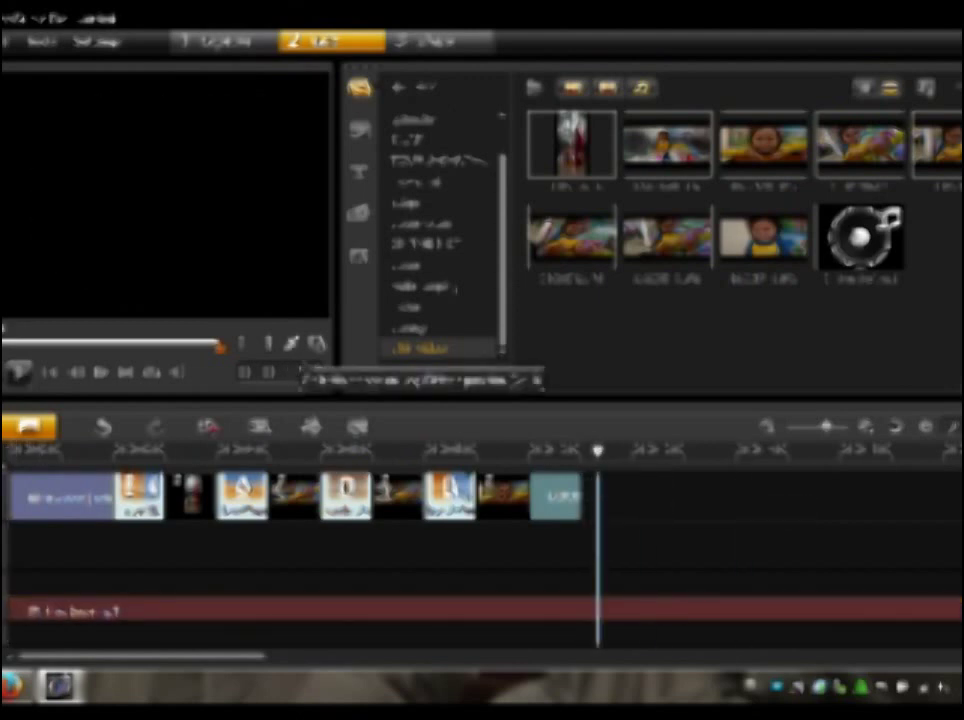
{"action": "left_click_drag", "start_coordinate": [860, 237], "coordinate": [640, 611]}
{"action": "key", "text": "Delete"}
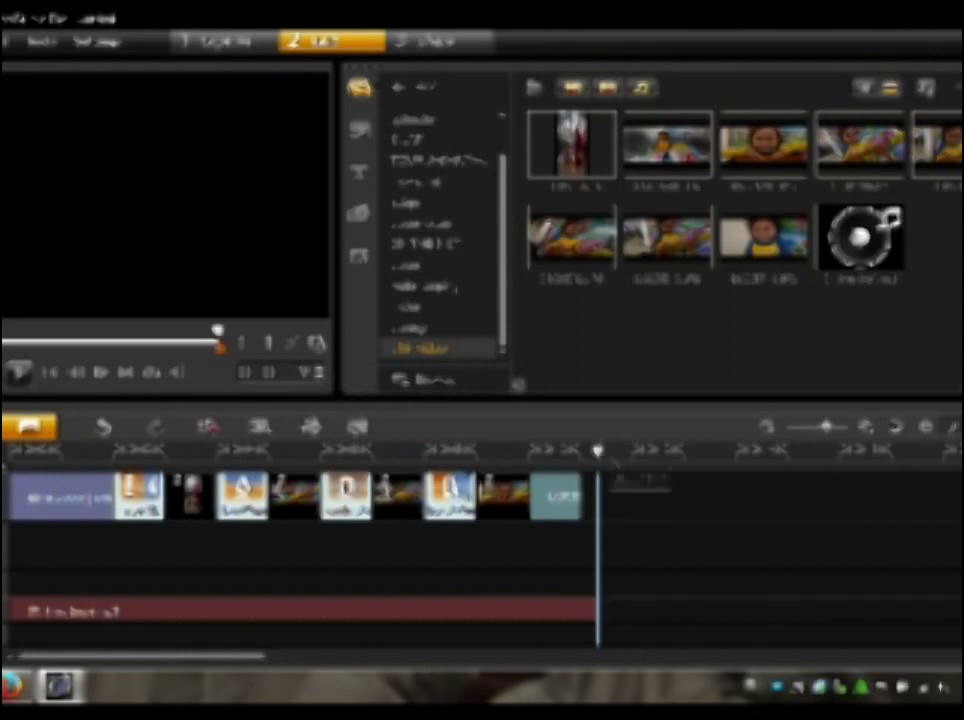
{"action": "left_click", "coordinate": [300, 610]}
{"action": "left_click_drag", "start_coordinate": [593, 611], "coordinate": [581, 612]}
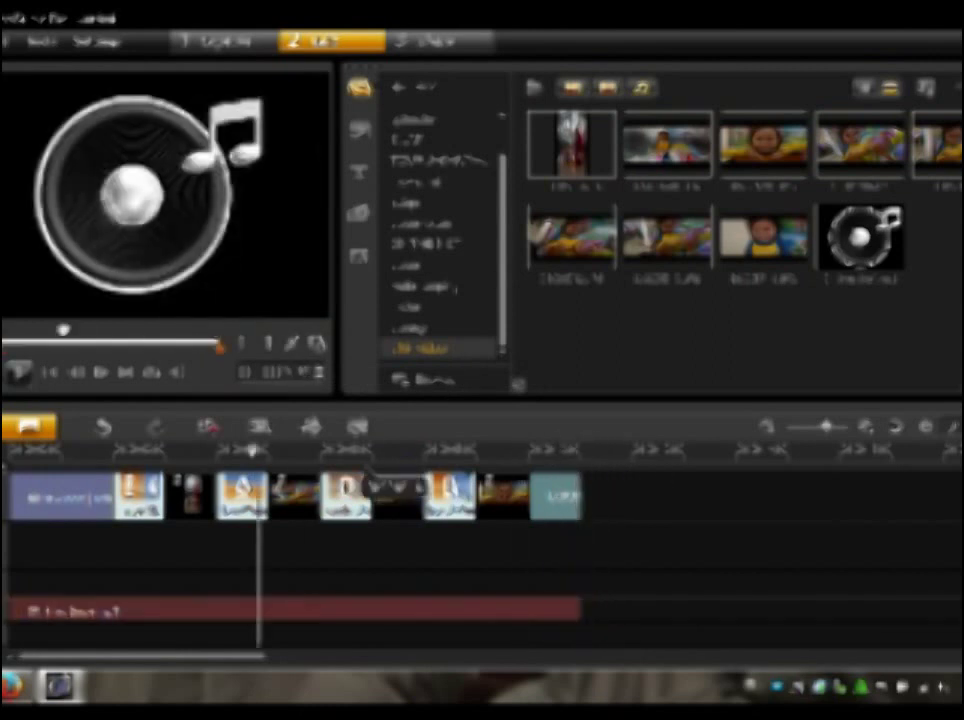
Apply a fade-in to the background music clip
{"action": "right_click", "coordinate": [22, 608]}
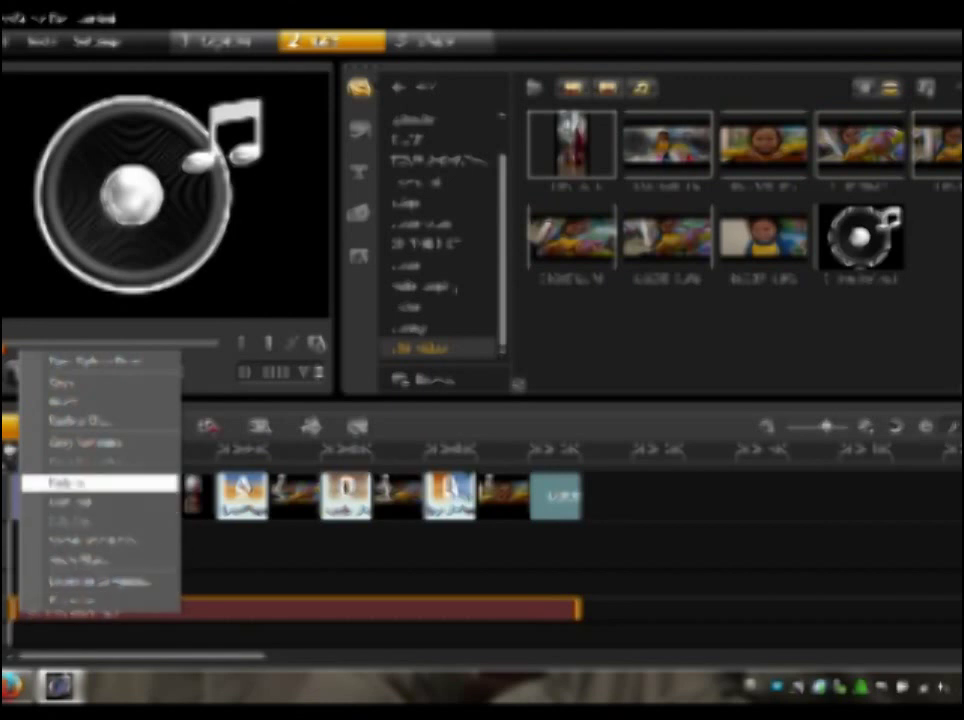
{"action": "left_click", "coordinate": [60, 484]}
{"action": "right_click", "coordinate": [560, 482]}
{"action": "key", "text": "Escape"}
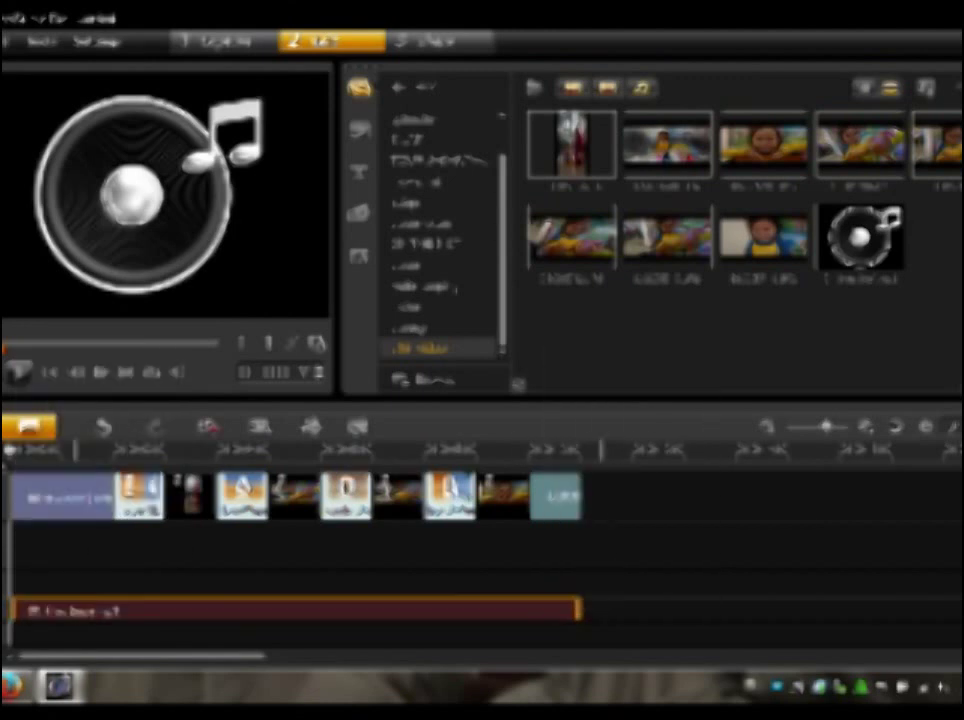
{"action": "right_click", "coordinate": [562, 497]}
{"action": "key", "text": "Escape"}
Check the last clip in the preview and add a title preset directly after it as the closing title
{"action": "left_click", "coordinate": [555, 495]}
{"action": "left_click", "coordinate": [518, 450]}
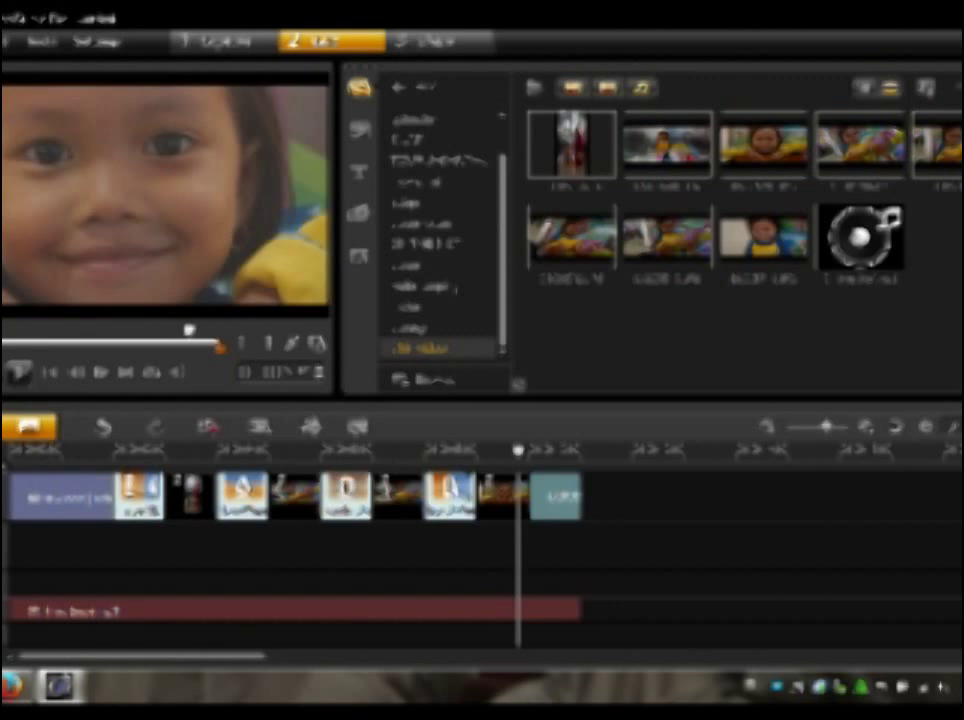
{"action": "left_click_drag", "start_coordinate": [518, 450], "coordinate": [563, 450]}
{"action": "left_click", "coordinate": [358, 172]}
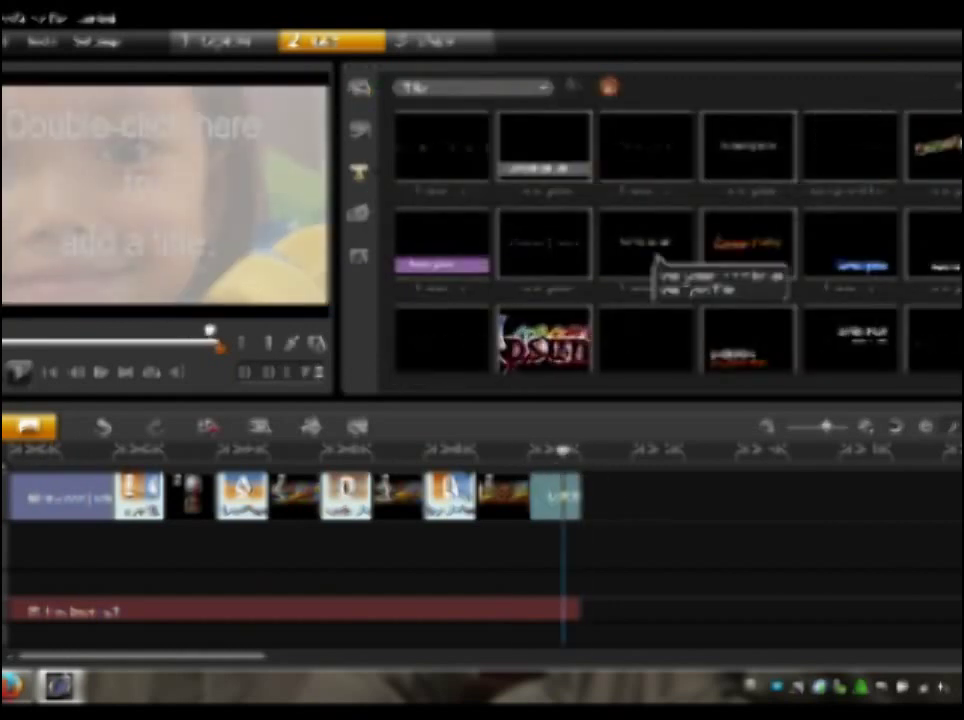
{"action": "left_click_drag", "start_coordinate": [570, 270], "coordinate": [655, 497]}
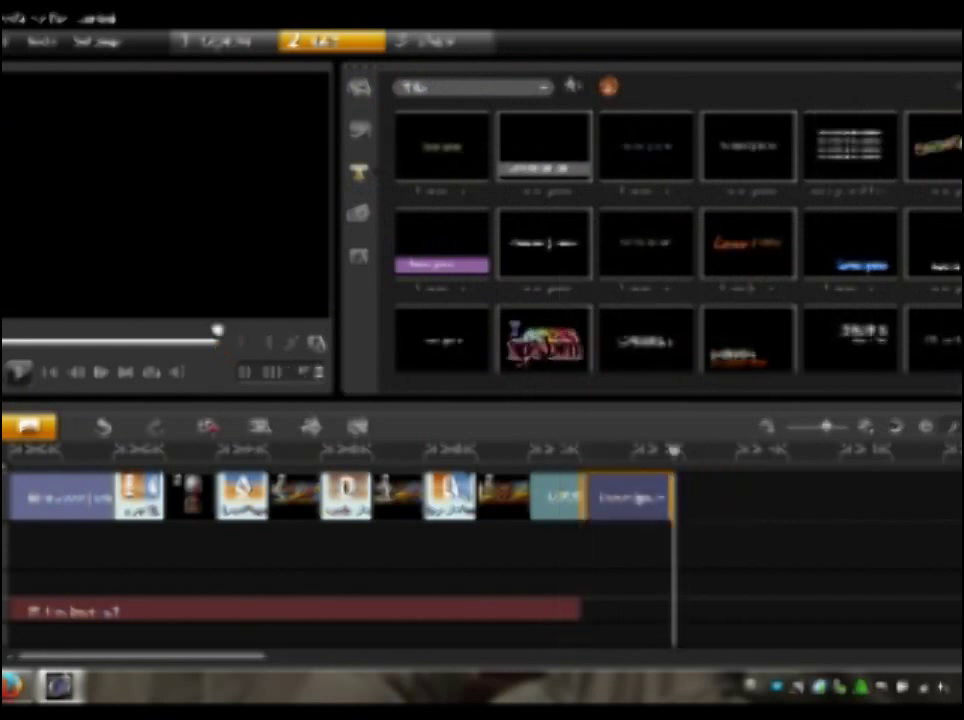
Replace the closing title's placeholder text with "produksi 2016"
{"action": "double_click", "coordinate": [636, 495]}
{"action": "double_click", "coordinate": [232, 193]}
{"action": "left_click_drag", "start_coordinate": [238, 193], "coordinate": [22, 193]}
{"action": "type", "text": "produski"}
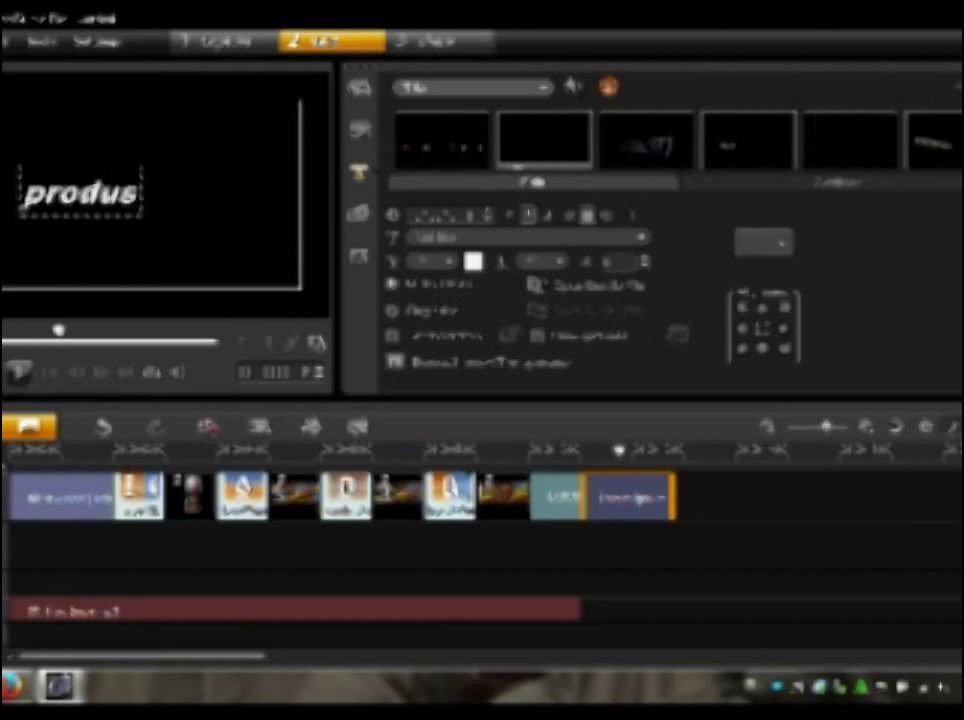
{"action": "key", "text": "BackSpace"}
{"action": "key", "text": "BackSpace"}
{"action": "key", "text": "BackSpace"}
{"action": "type", "text": "ksi 2016"}
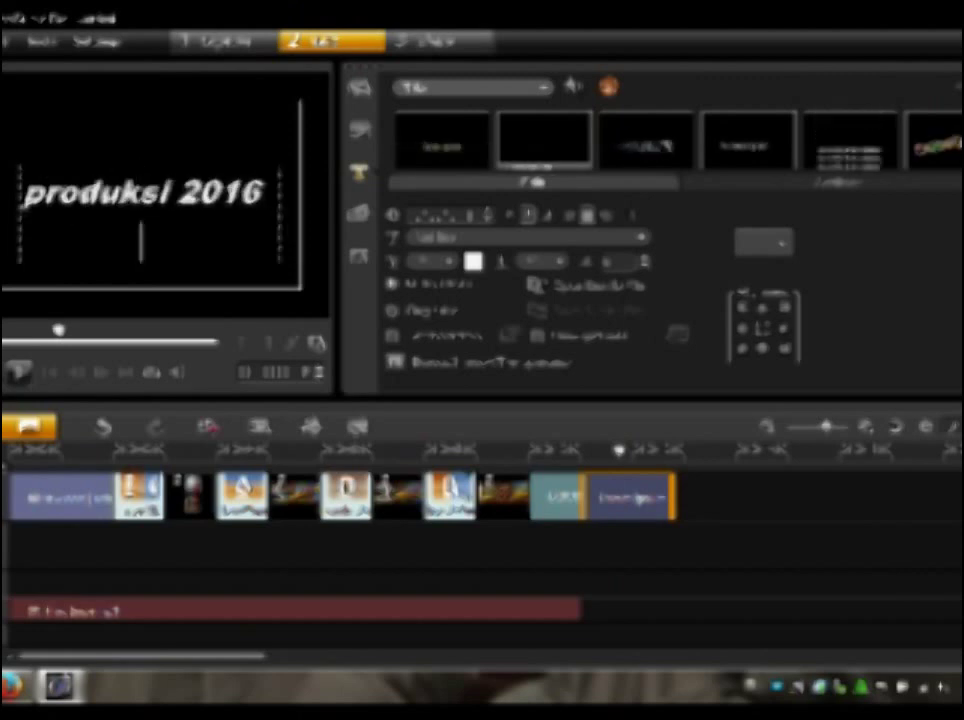
{"action": "type", "text": "andr"}
{"action": "key", "text": "BackSpace"}
{"action": "key", "text": "BackSpace"}
{"action": "key", "text": "BackSpace"}
{"action": "key", "text": "BackSpace"}
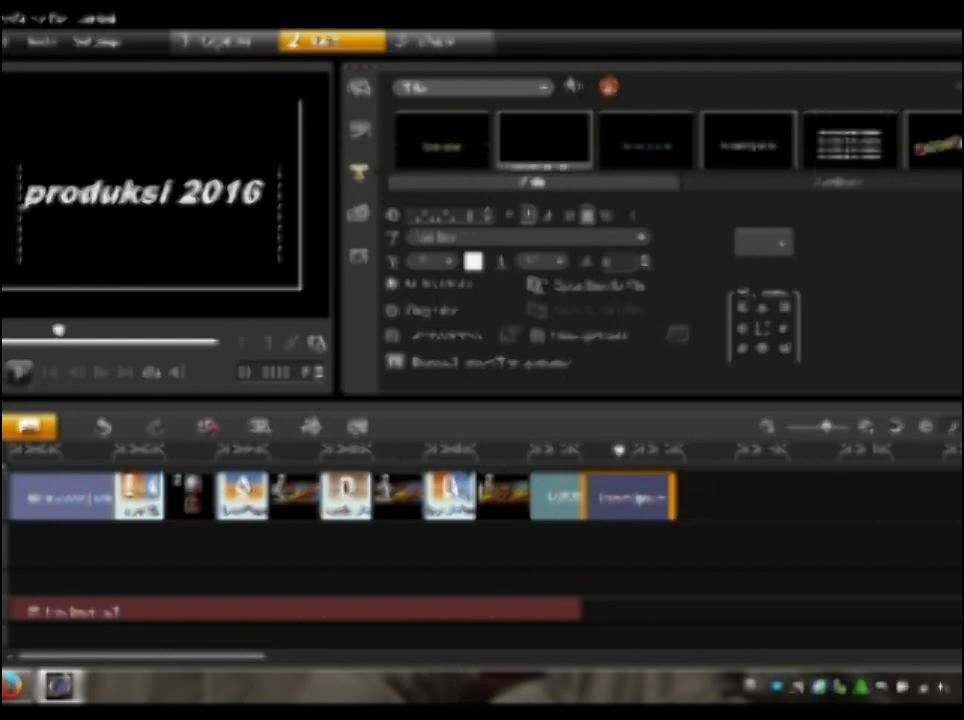
{"action": "type", "text": "anggur"}
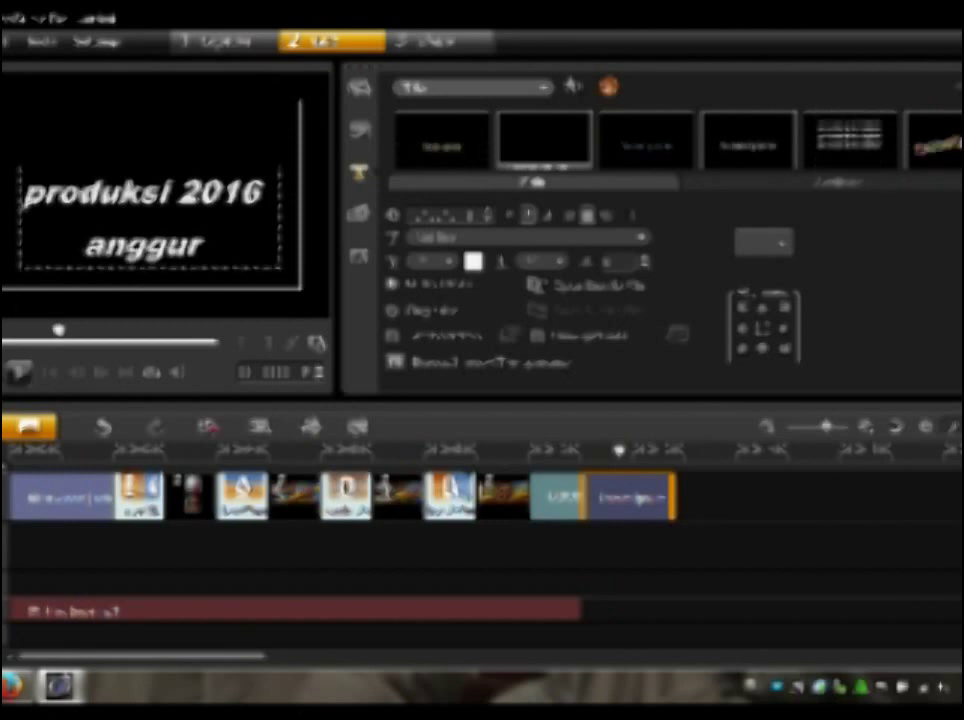
{"action": "key", "text": "BackSpace"}
{"action": "key", "text": "BackSpace"}
{"action": "key", "text": "BackSpace"}
{"action": "key", "text": "BackSpace"}
{"action": "key", "text": "BackSpace"}
{"action": "key", "text": "BackSpace"}
Enter "nama anda" as the closing title's second line and set it to a much smaller font size
{"action": "type", "text": "nama anda"}
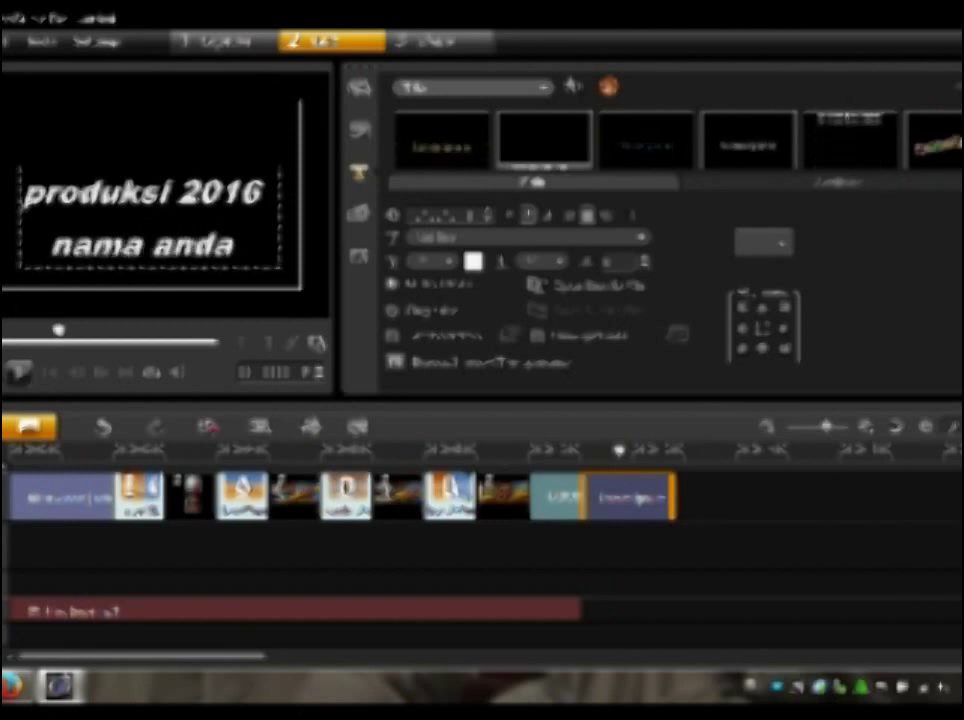
{"action": "left_click_drag", "start_coordinate": [50, 245], "coordinate": [233, 245]}
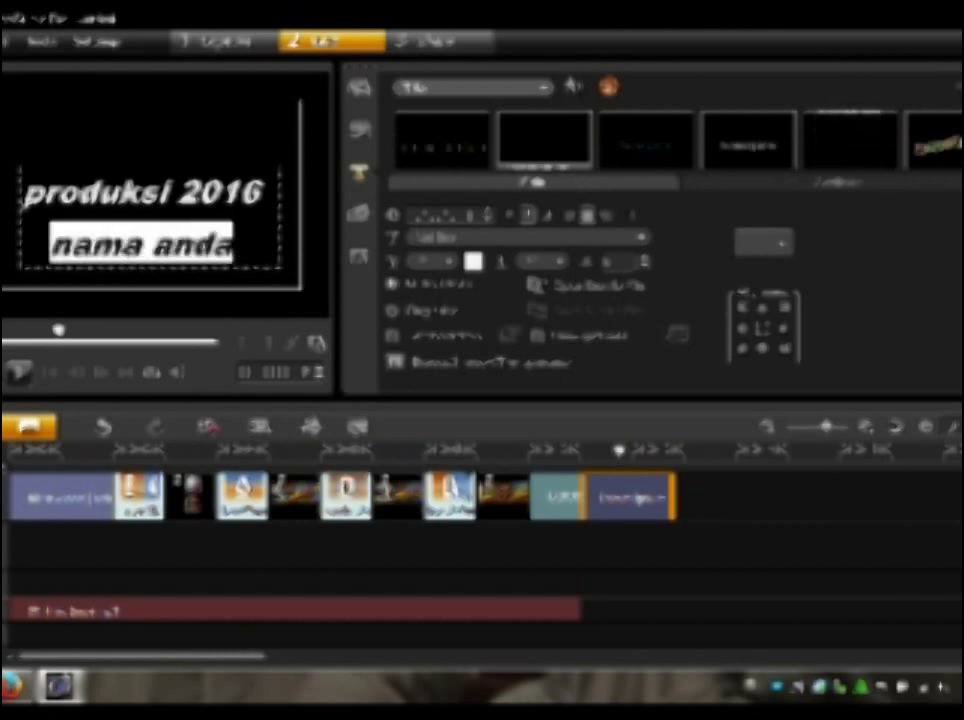
{"action": "left_click", "coordinate": [450, 261]}
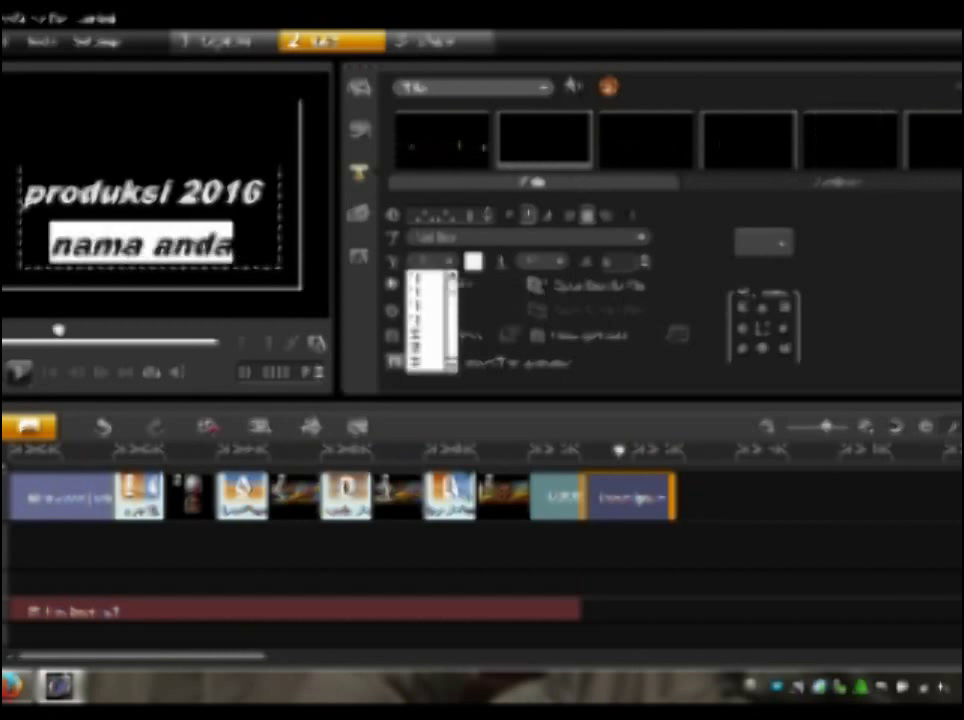
{"action": "left_click", "coordinate": [420, 278]}
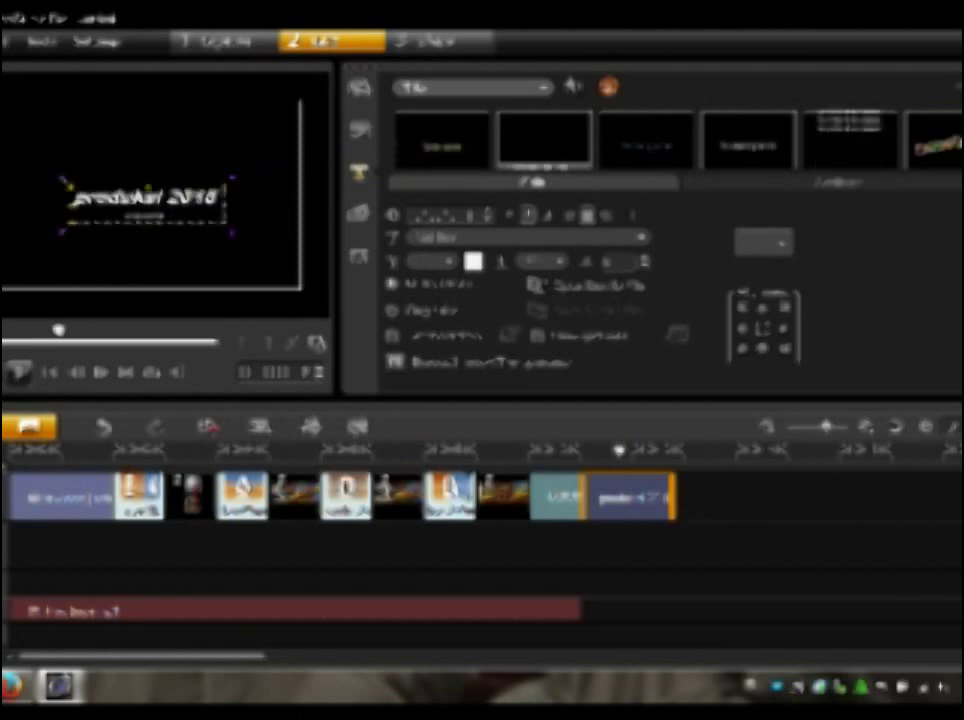
Change the font of the closing title
{"action": "left_click", "coordinate": [640, 237]}
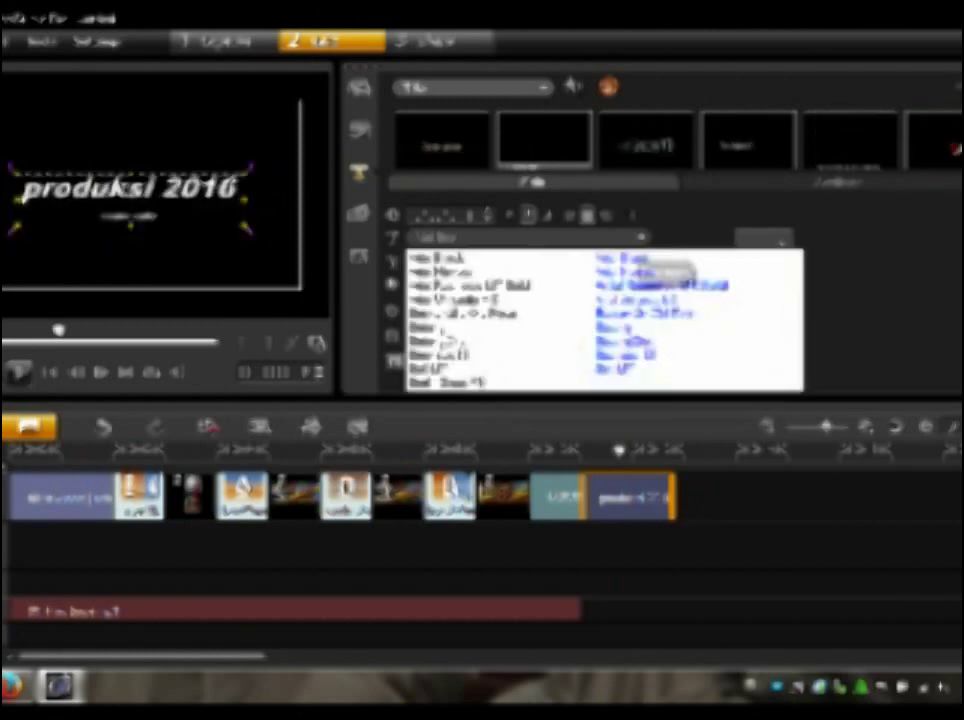
{"action": "left_click", "coordinate": [500, 285]}
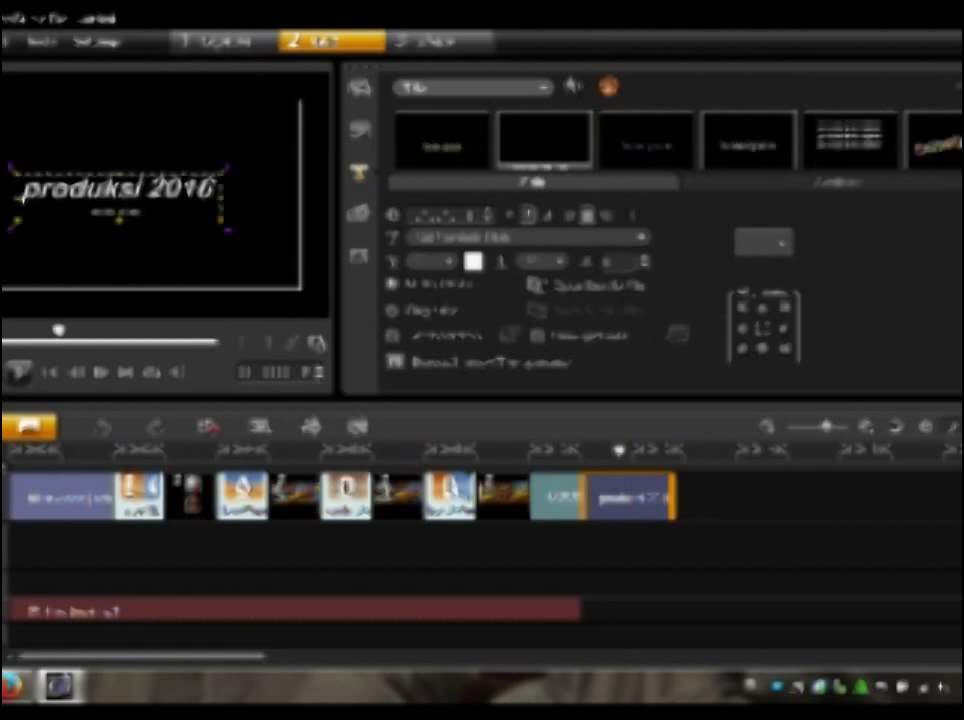
Choose another font for the closing title and shorten its timeline clip to a little over half its length
{"action": "left_click", "coordinate": [640, 237]}
{"action": "left_click", "coordinate": [500, 285]}
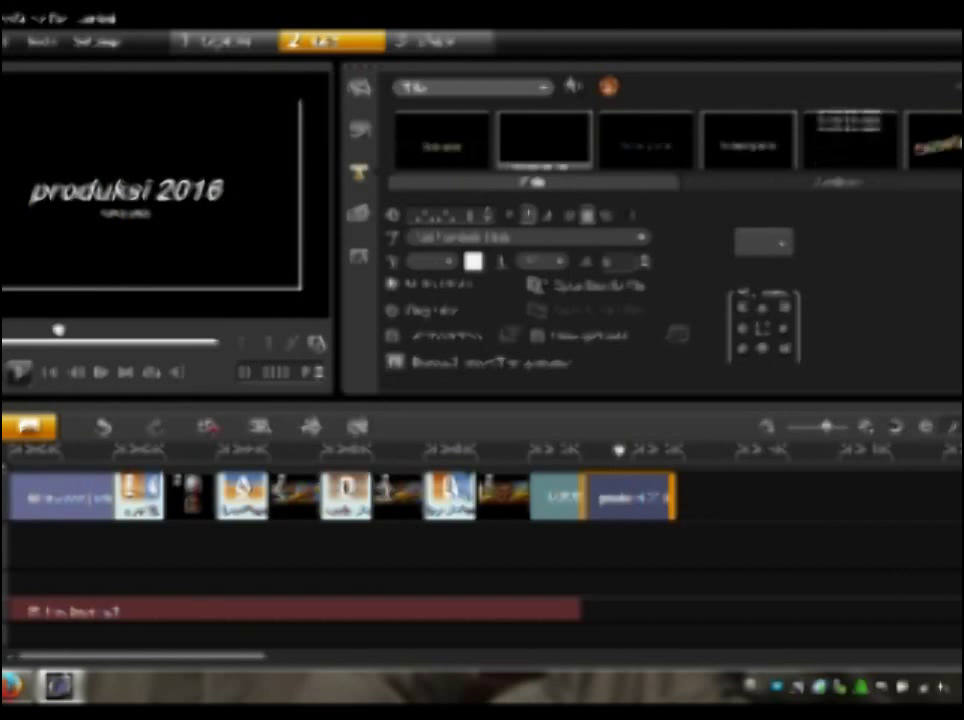
{"action": "left_click", "coordinate": [655, 497]}
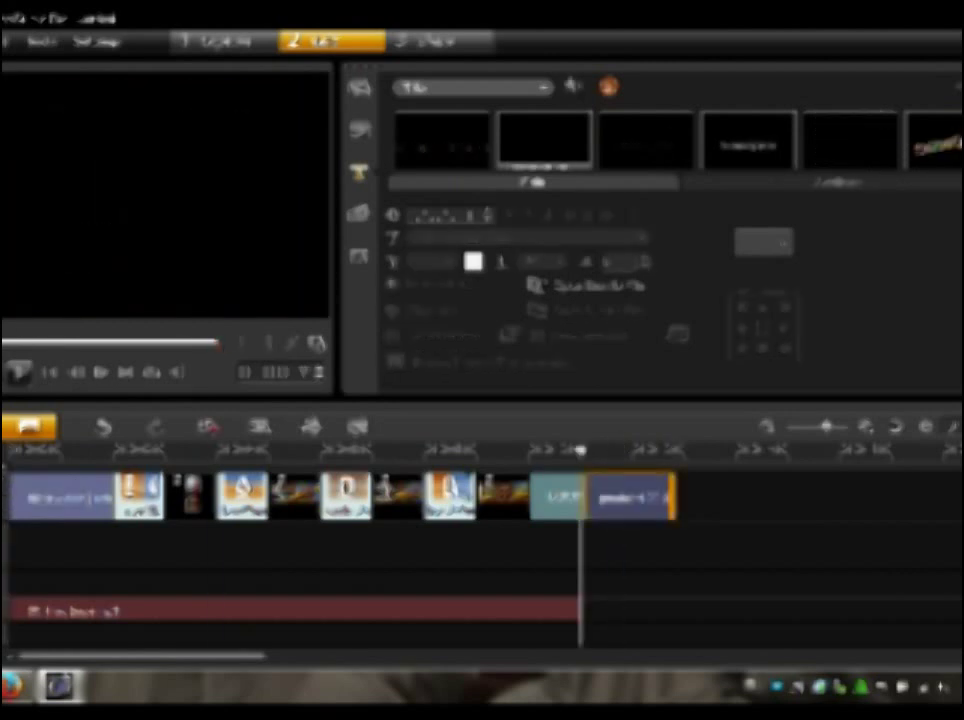
{"action": "left_click_drag", "start_coordinate": [668, 497], "coordinate": [636, 497]}
Play the whole project from the beginning in the enlarged preview and return to the start of the timeline
{"action": "key", "text": "Home"}
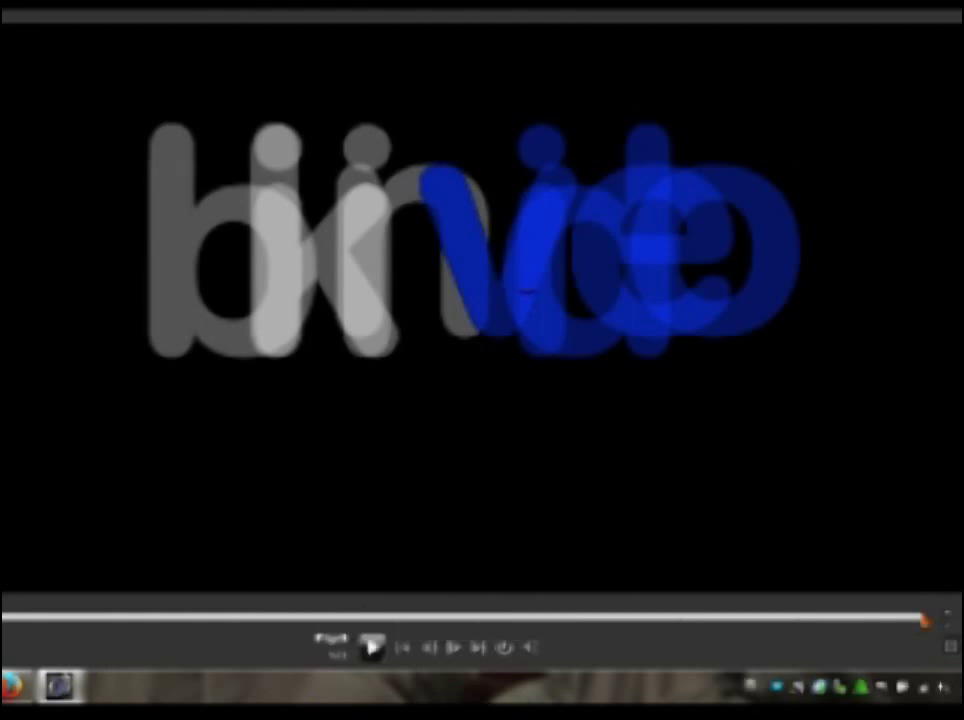
{"action": "left_click", "coordinate": [371, 646]}
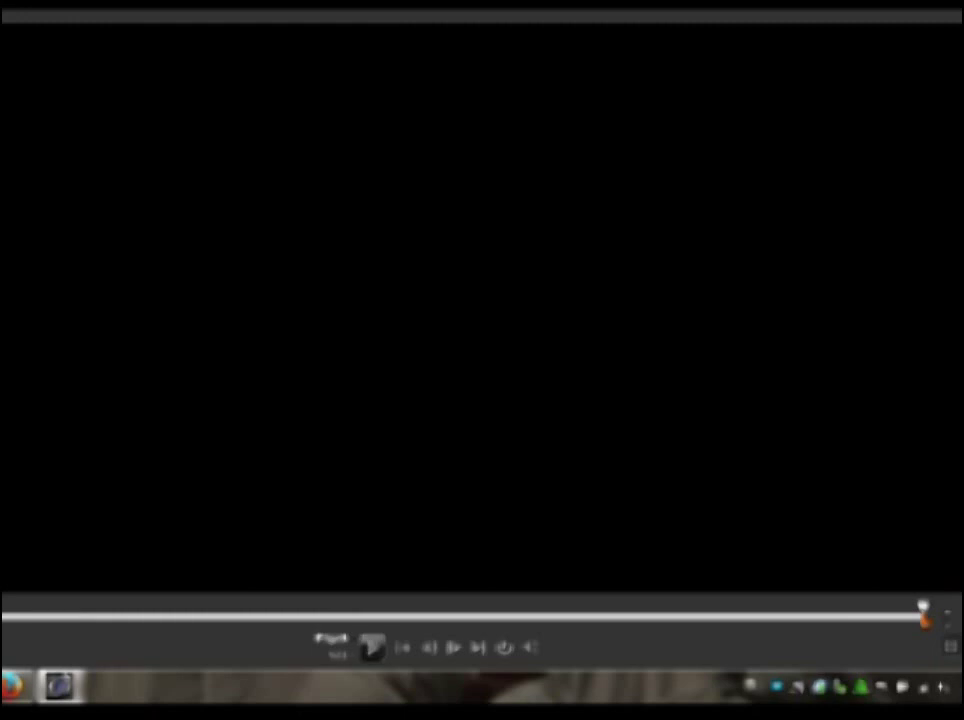
{"action": "key", "text": "Escape"}
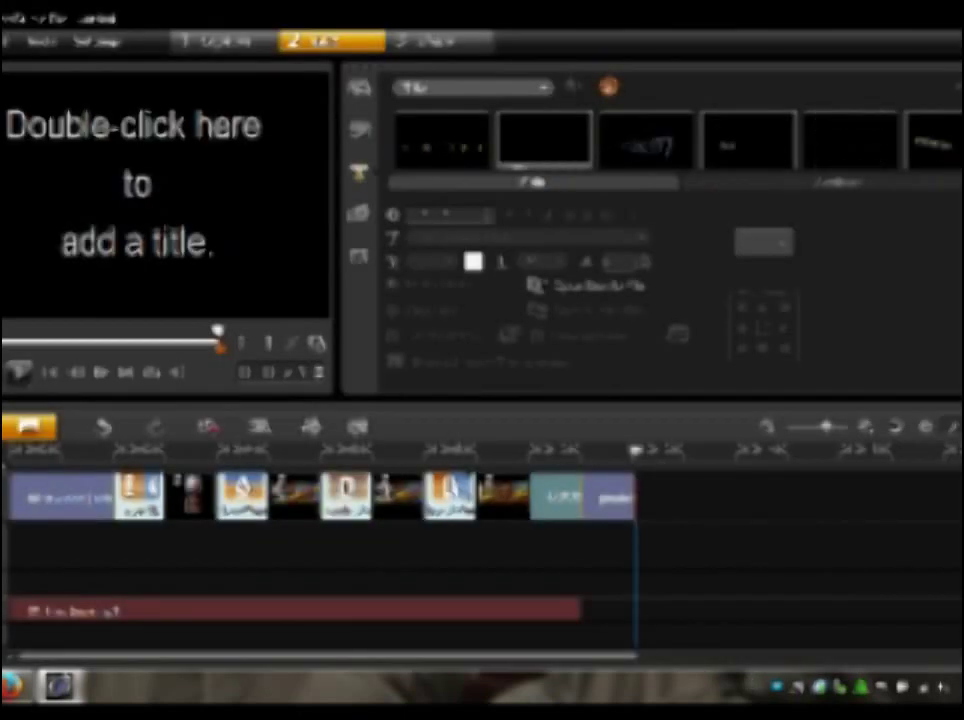
{"action": "key", "text": "Home"}
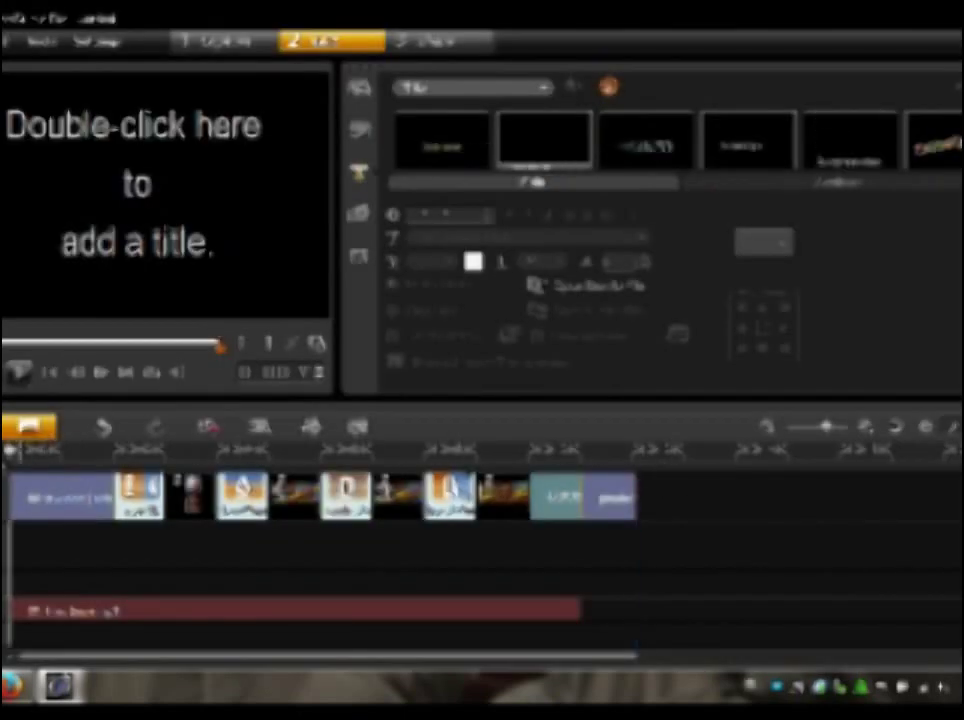
Go to the Share stage and show the available formats for uploading the video to YouTube
{"action": "left_click", "coordinate": [435, 41]}
{"action": "left_click", "coordinate": [640, 318]}
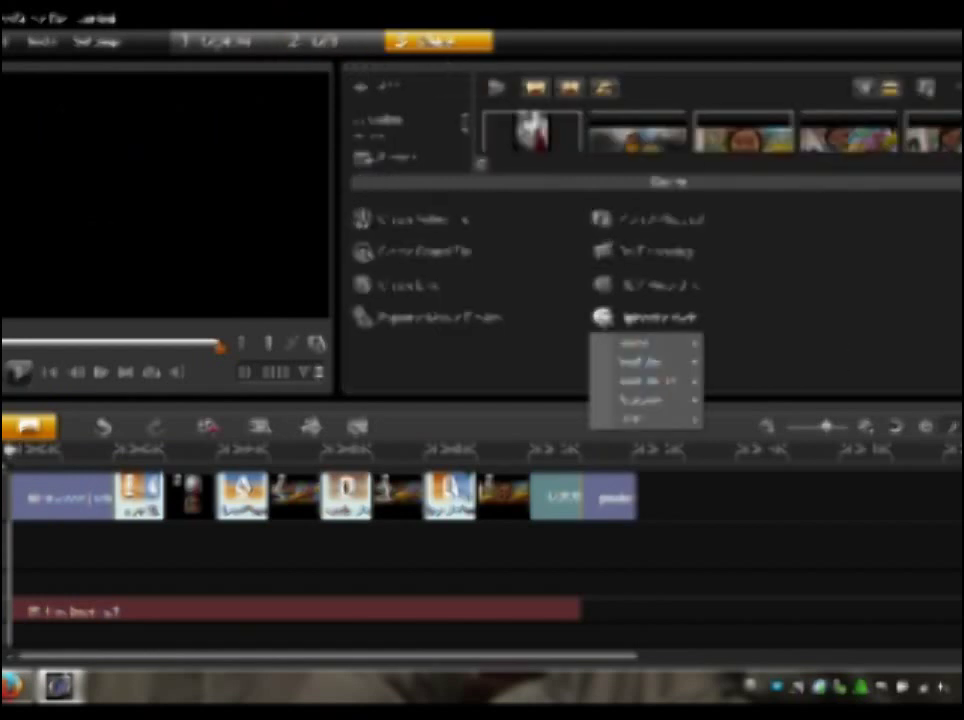
{"action": "mouse_move", "coordinate": [645, 361]}
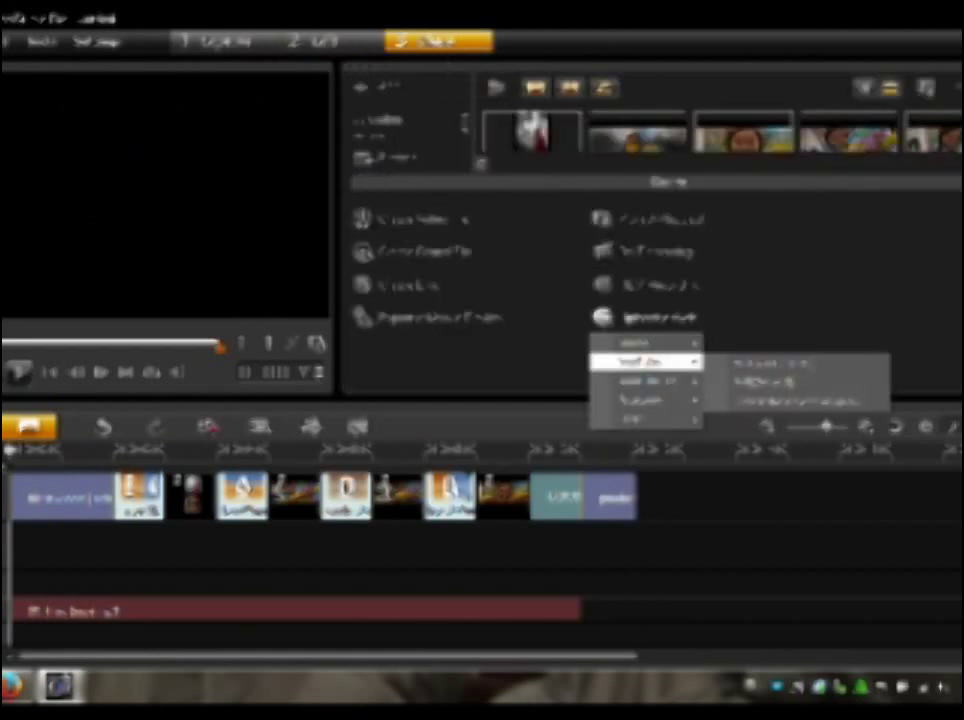
{"action": "left_click", "coordinate": [410, 218]}
{"action": "left_click", "coordinate": [410, 218]}
{"action": "mouse_move", "coordinate": [430, 323]}
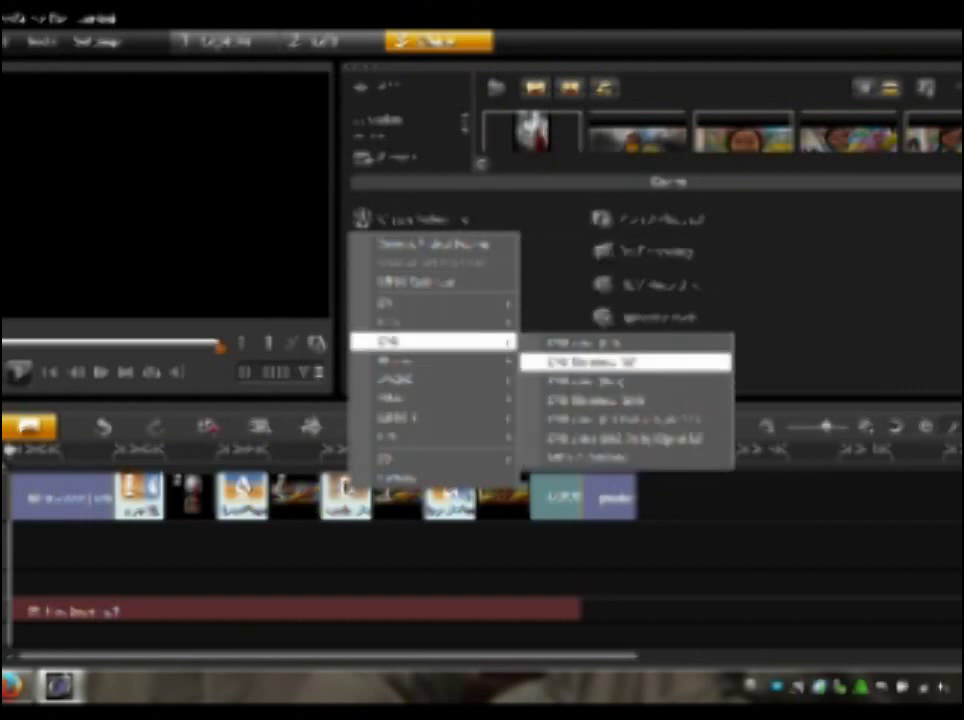
{"action": "left_click", "coordinate": [590, 361]}
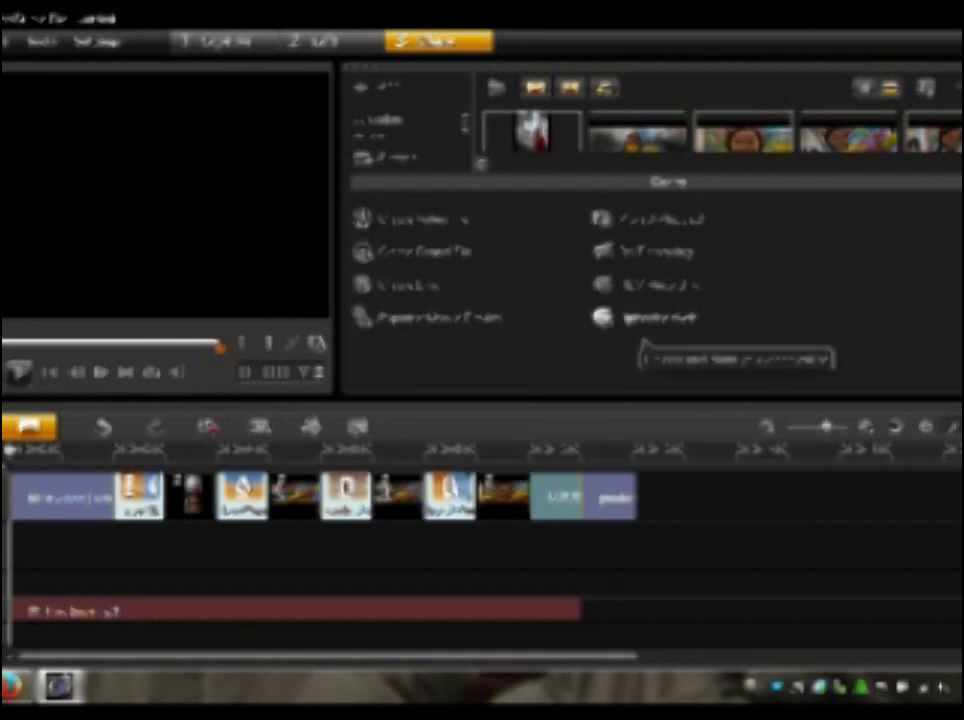
Start the YouTube export of the project in the first listed format and enter a file name for the video
{"action": "left_click", "coordinate": [605, 318]}
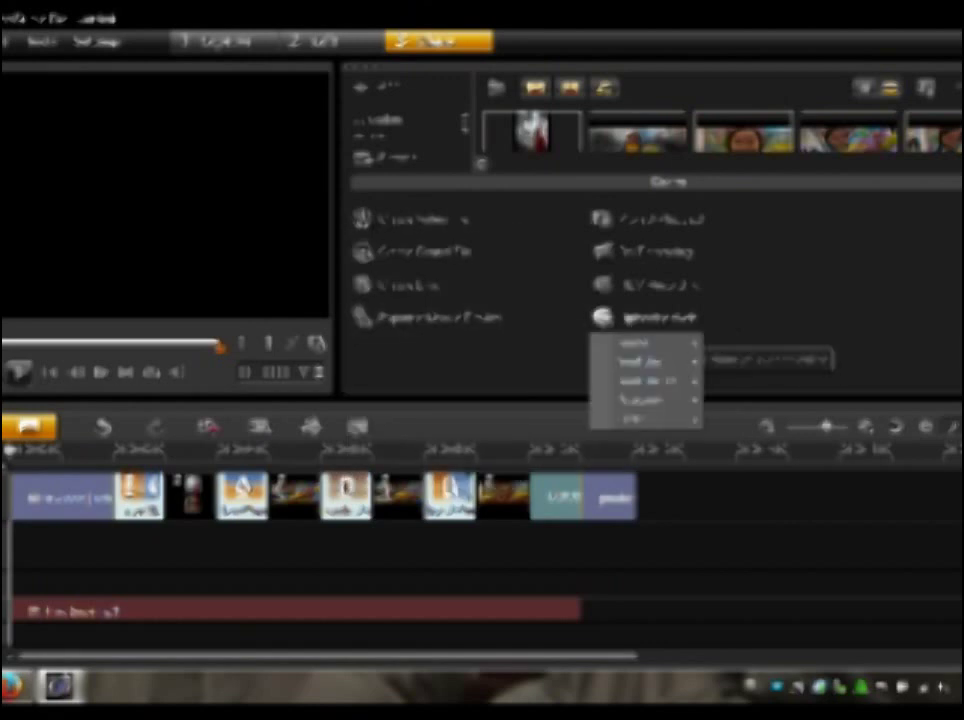
{"action": "mouse_move", "coordinate": [650, 361]}
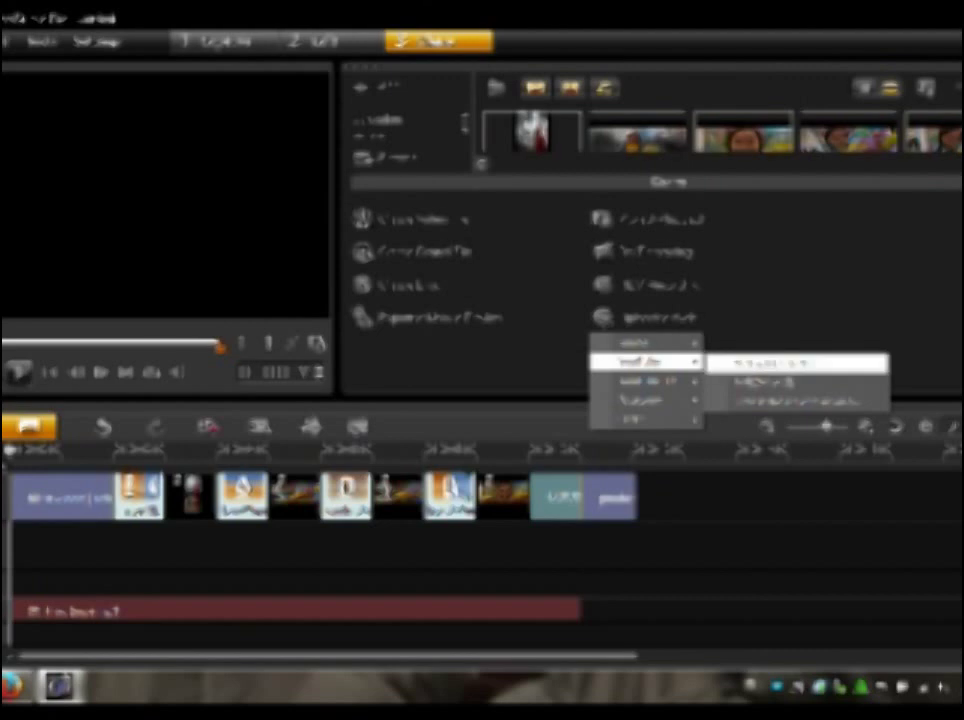
{"action": "left_click", "coordinate": [795, 363]}
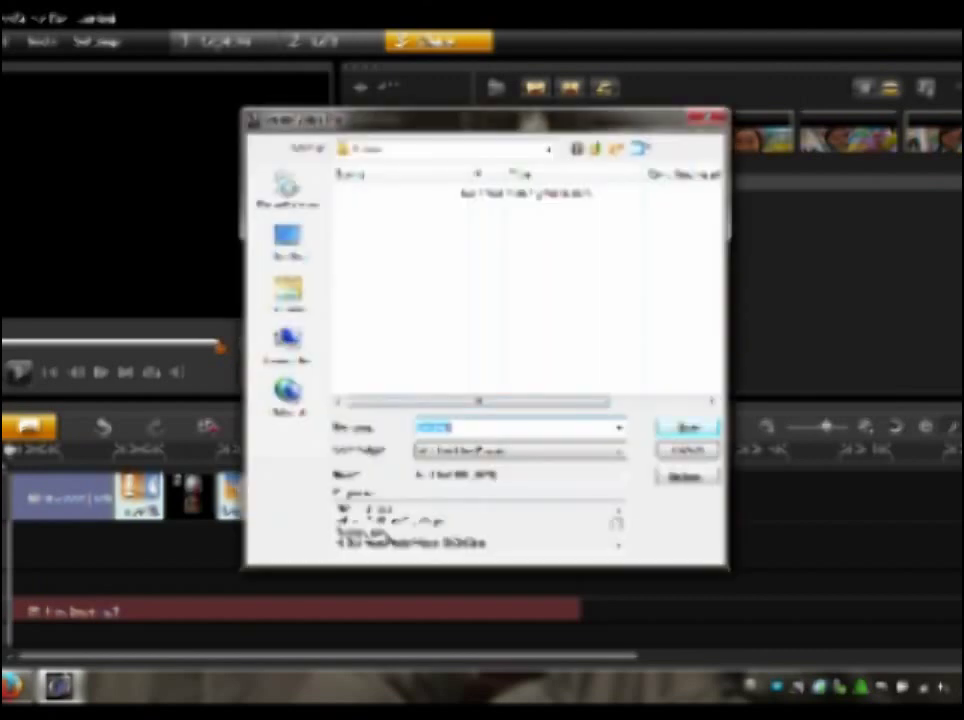
{"action": "type", "text": "vid"}
Create and name a new folder on Local Disk (D:), open it and save the rendered video there
{"action": "left_click", "coordinate": [548, 148]}
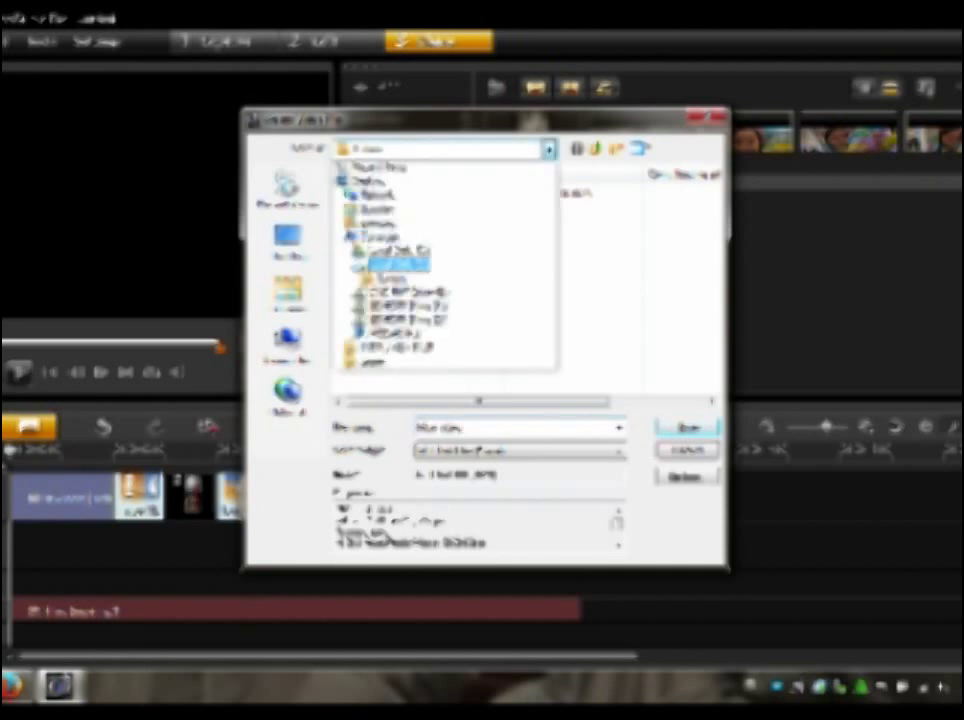
{"action": "left_click", "coordinate": [370, 258]}
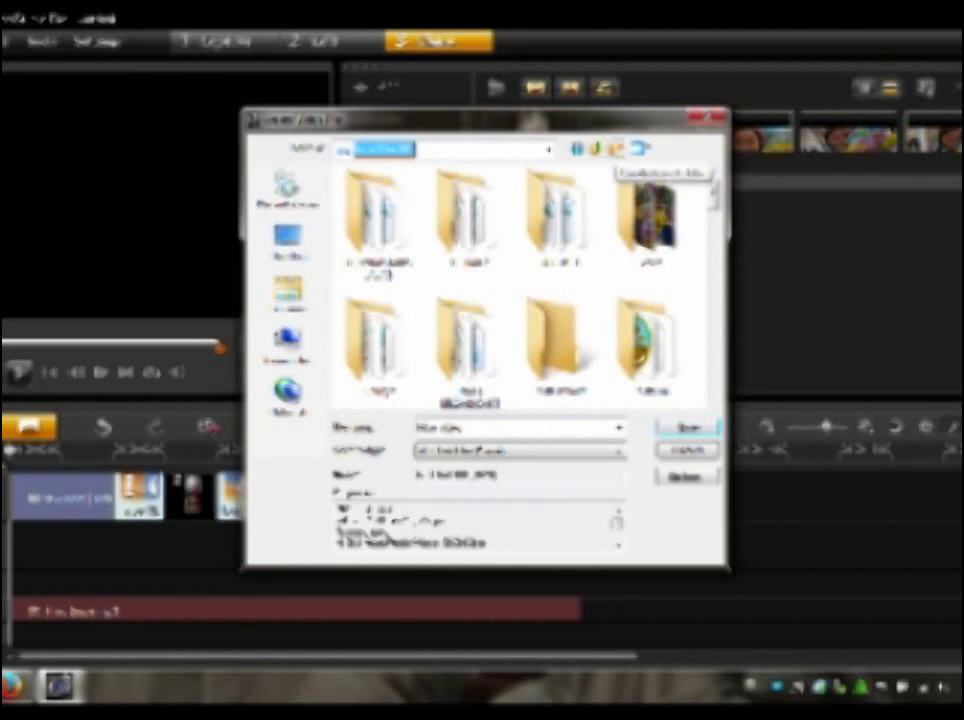
{"action": "left_click", "coordinate": [615, 148]}
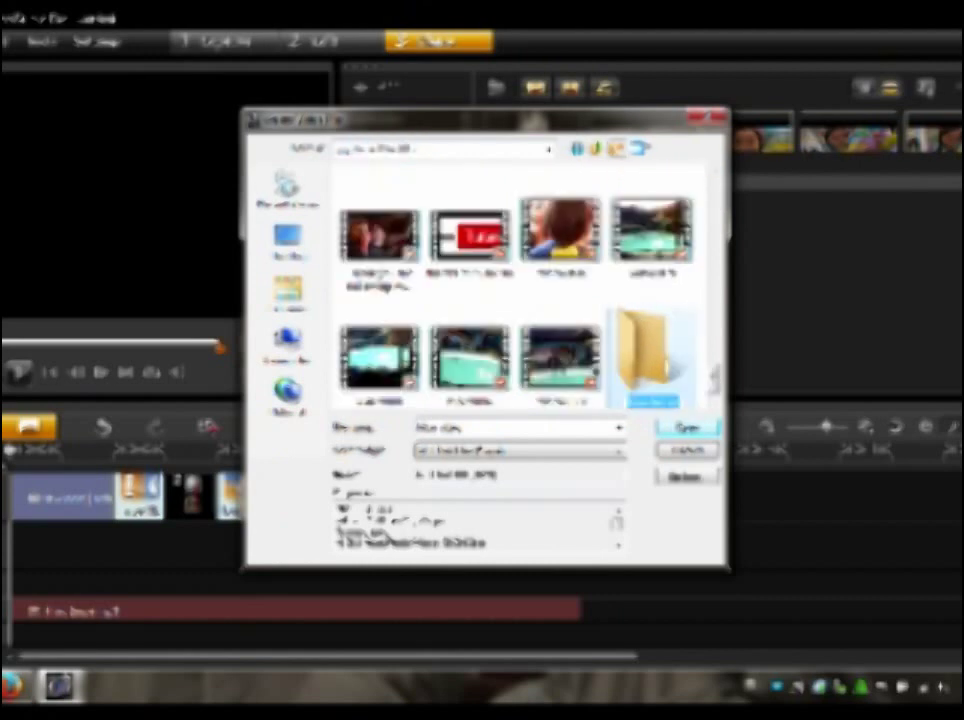
{"action": "key", "text": "BackSpace"}
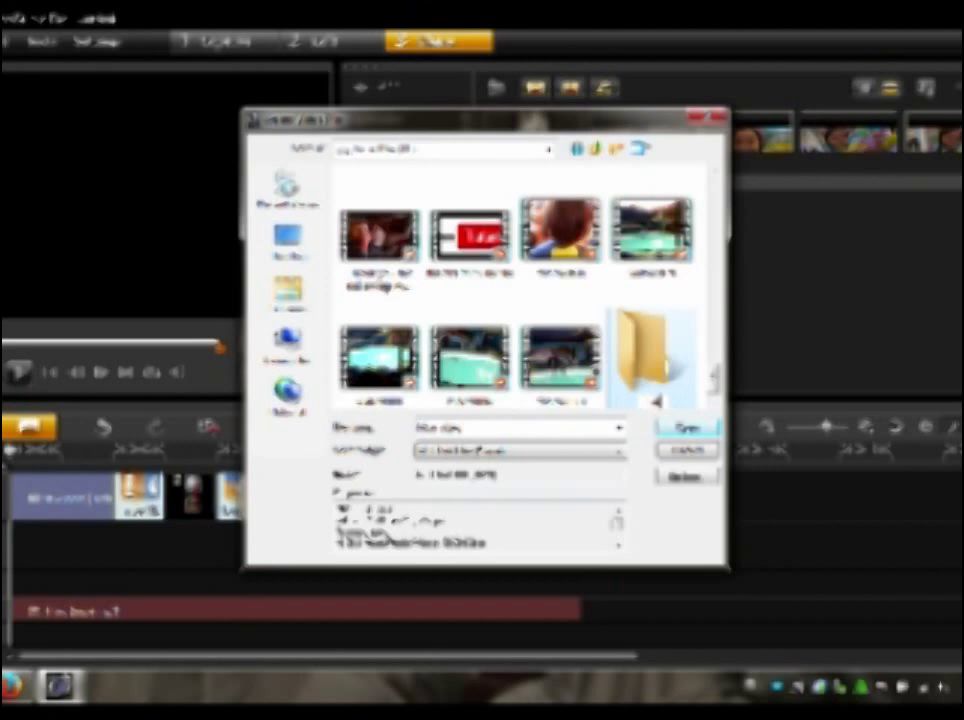
{"action": "type", "text": "videos"}
{"action": "key", "text": "Return"}
{"action": "key", "text": "Return"}
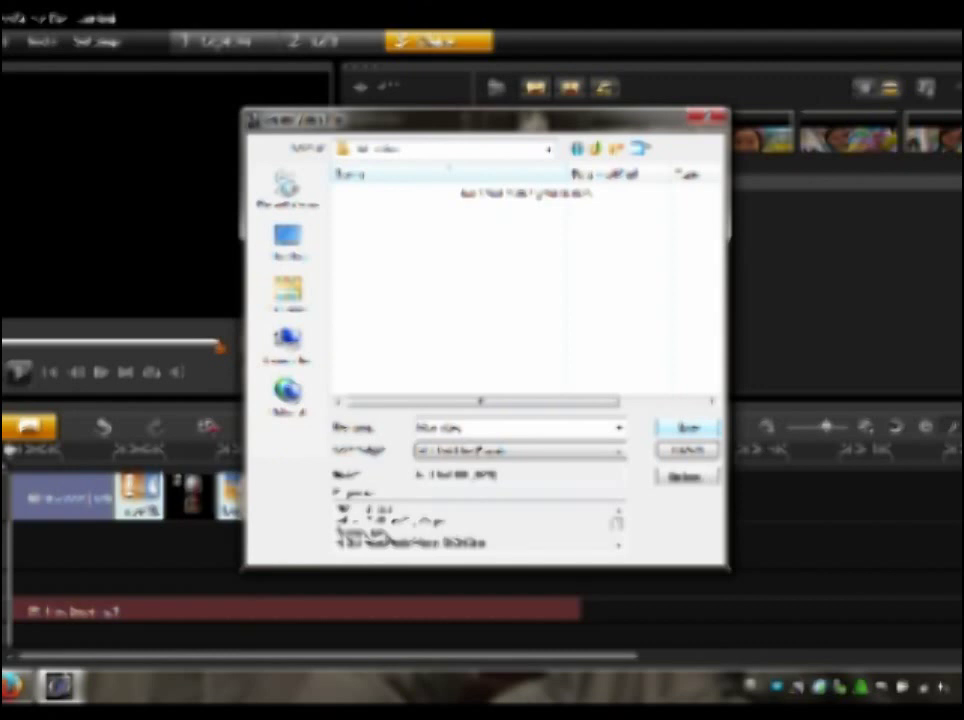
{"action": "key", "text": "Return"}
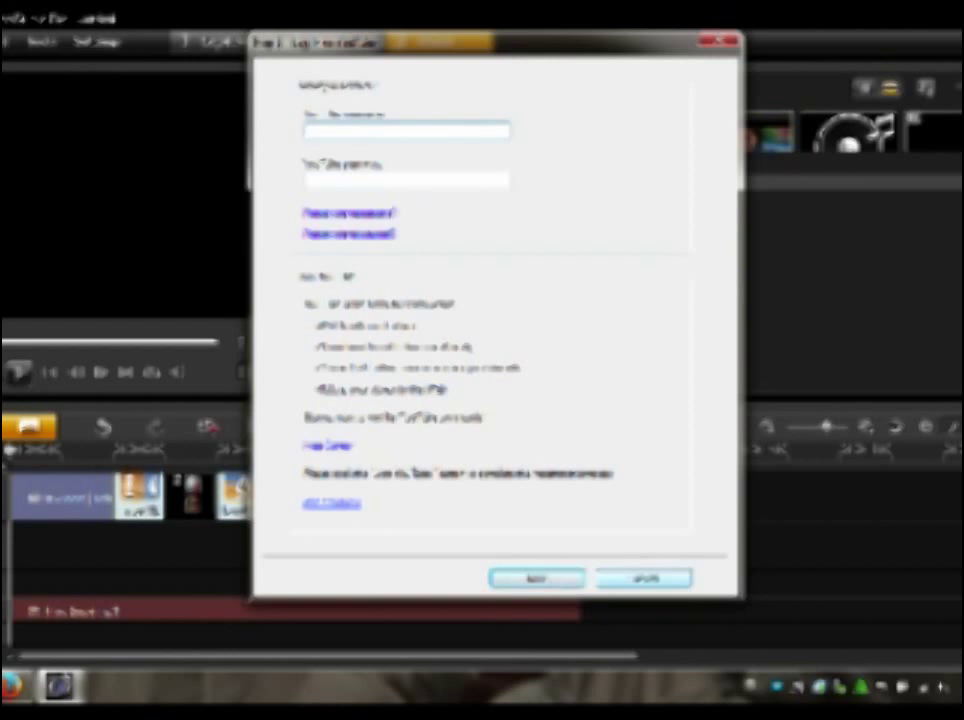
Cancel the YouTube login and upload, confirm leaving the wizard and dismiss the program's error message
{"action": "key", "text": "Escape"}
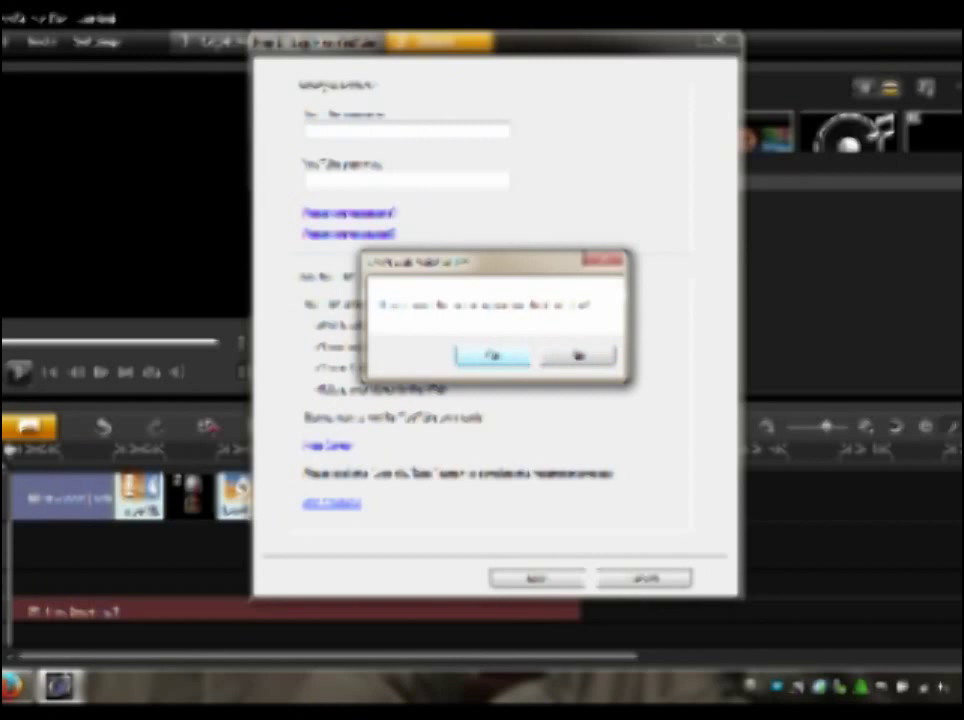
{"action": "key", "text": "Return"}
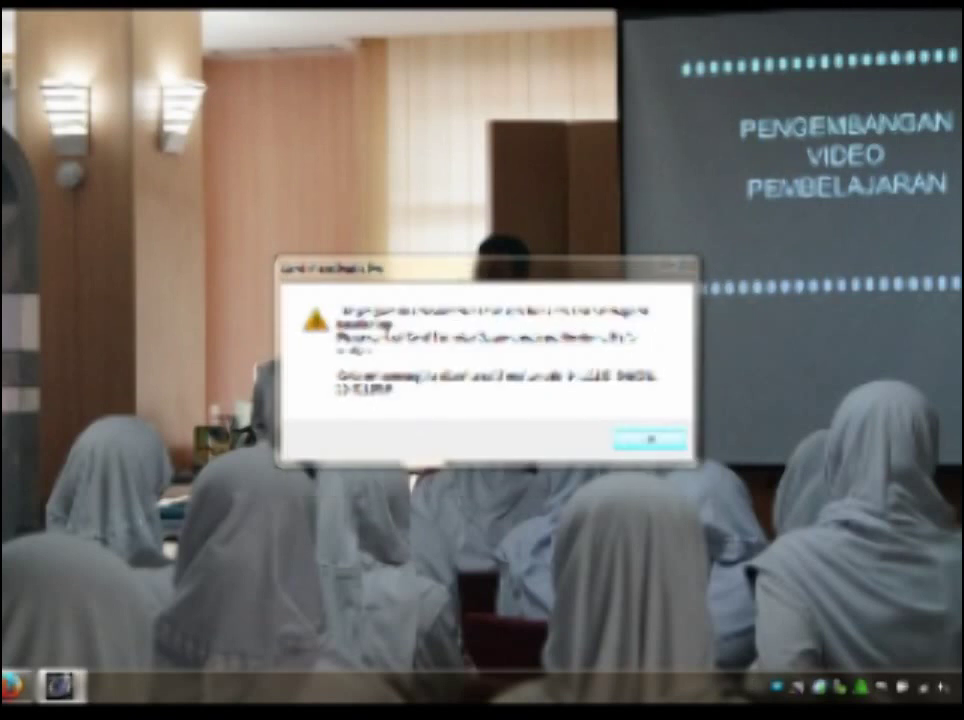
{"action": "key", "text": "Return"}
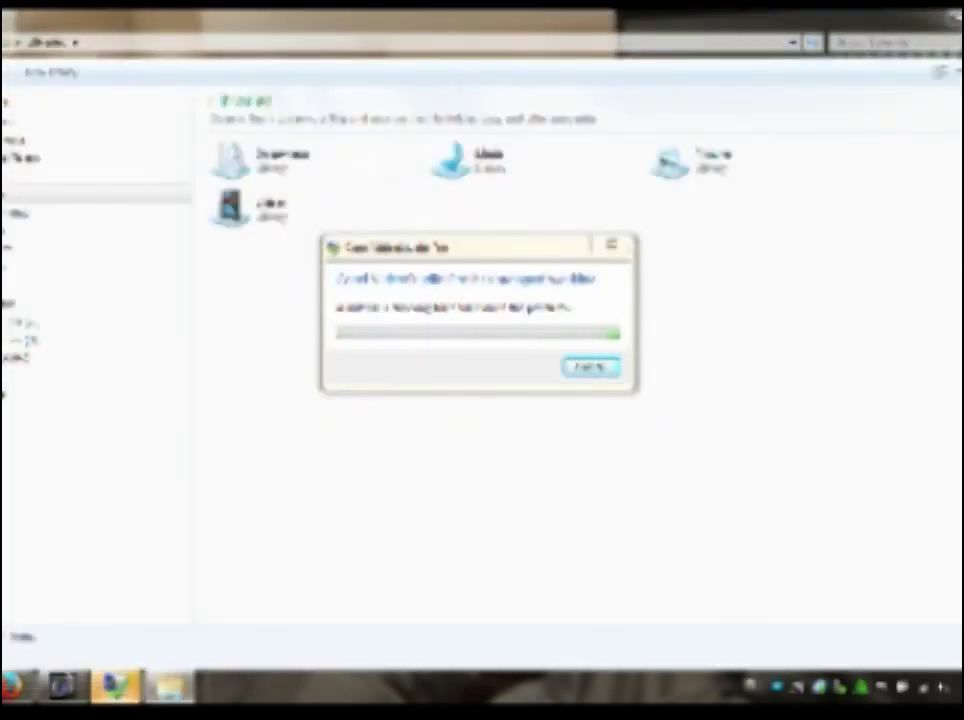
Switch to Windows Explorer and open the export folder on Local Disk (D:), keeping the error dialog out of the way
{"action": "left_click", "coordinate": [20, 338]}
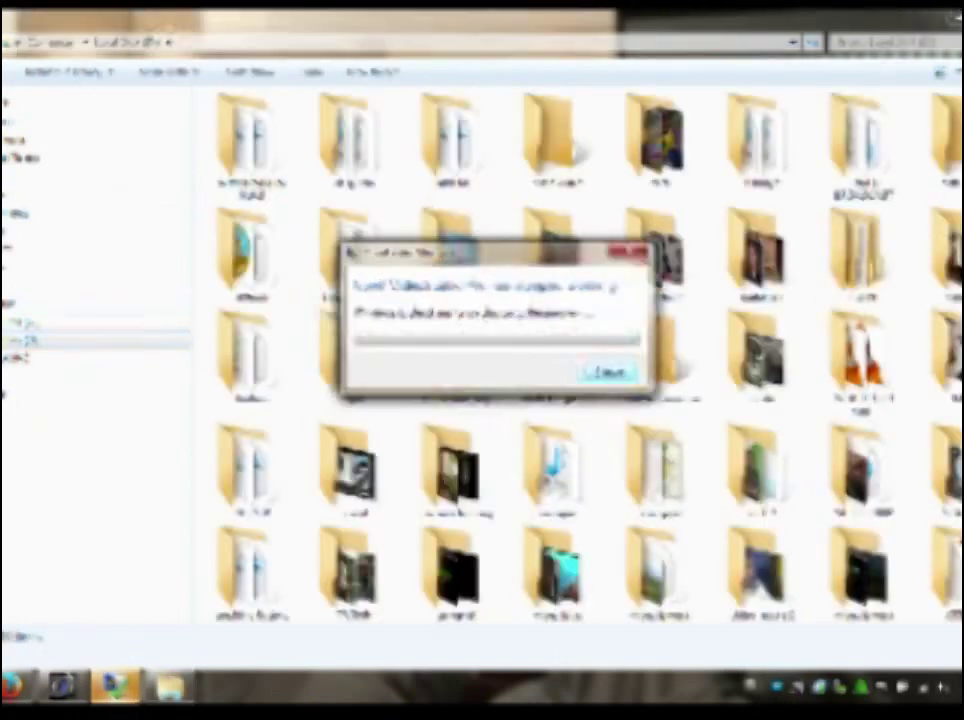
{"action": "left_click_drag", "start_coordinate": [400, 247], "coordinate": [356, 110]}
{"action": "scroll", "coordinate": [580, 360], "scroll_direction": "down", "scroll_amount": 5}
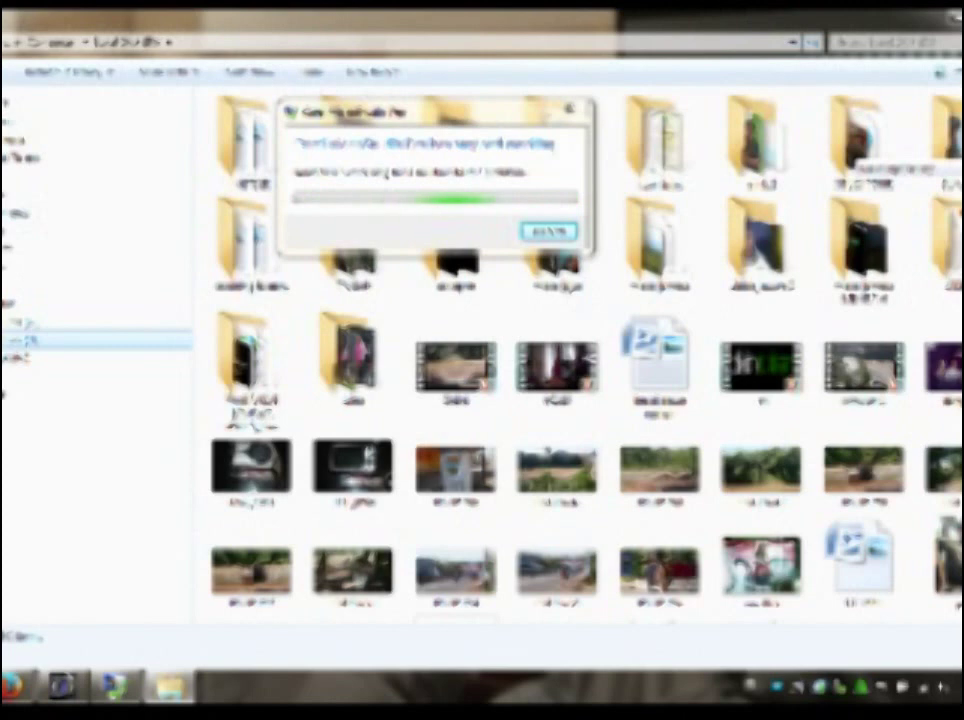
{"action": "scroll", "coordinate": [580, 360], "scroll_direction": "down", "scroll_amount": 5}
{"action": "scroll", "coordinate": [580, 360], "scroll_direction": "up", "scroll_amount": 8}
{"action": "left_click_drag", "start_coordinate": [400, 112], "coordinate": [444, 512]}
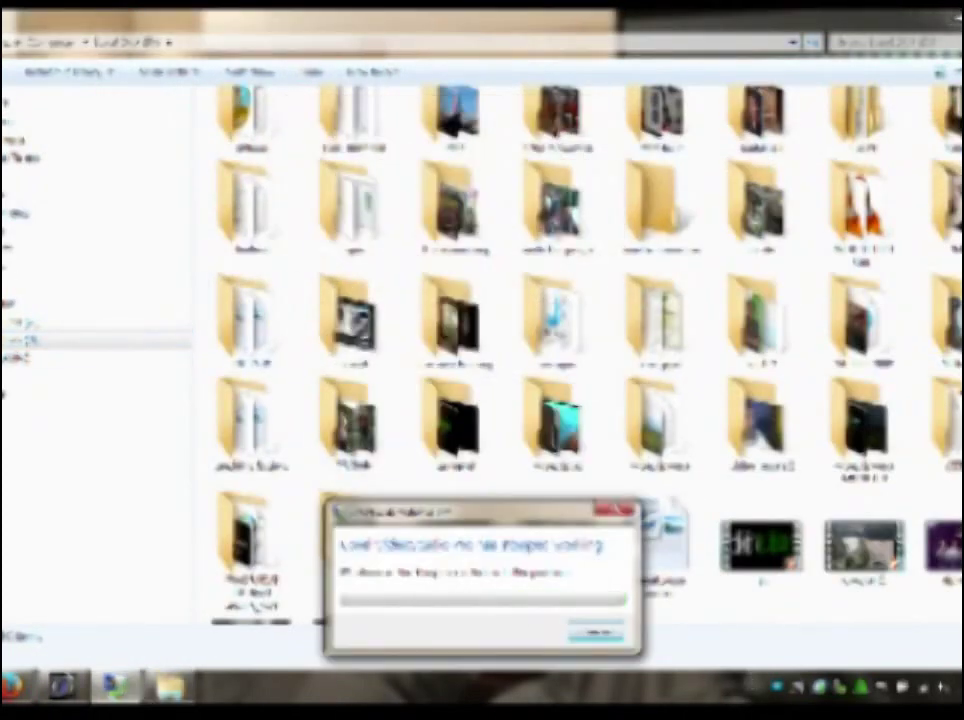
{"action": "scroll", "coordinate": [580, 300], "scroll_direction": "up", "scroll_amount": 2}
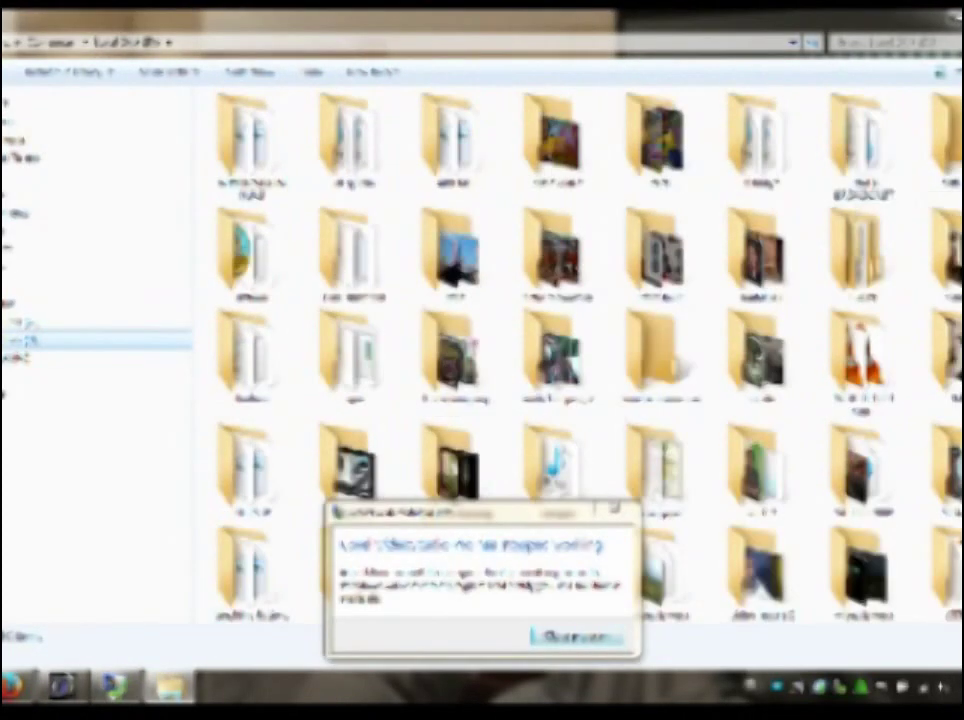
{"action": "left_click", "coordinate": [557, 140]}
{"action": "key", "text": "Return"}
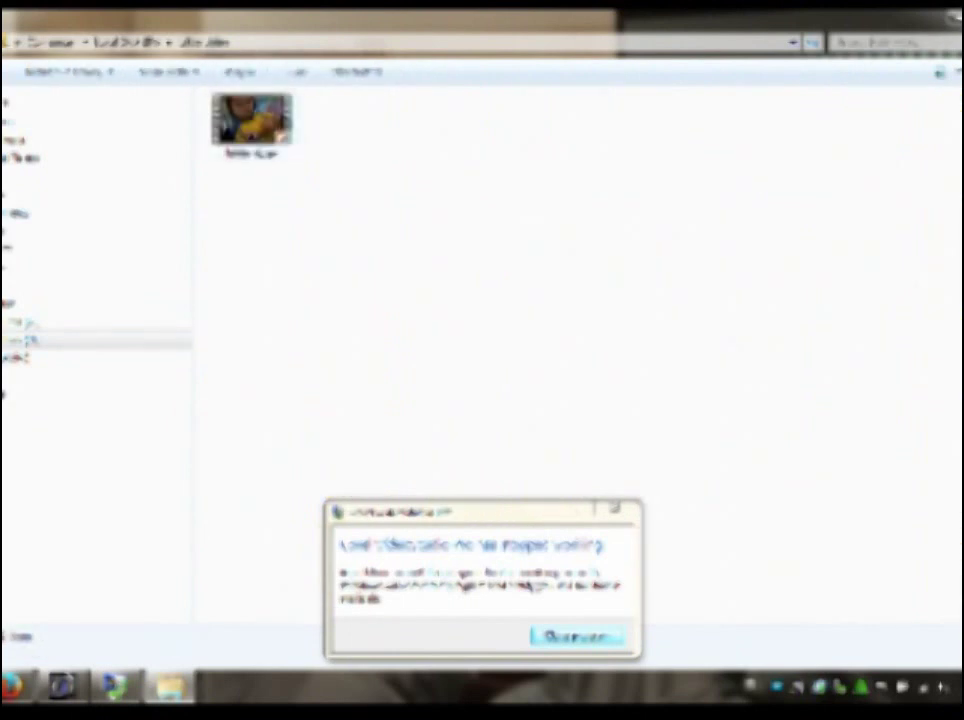
Close the unresponsive video editor and bring the export folder window back up
{"action": "key", "text": "super+d"}
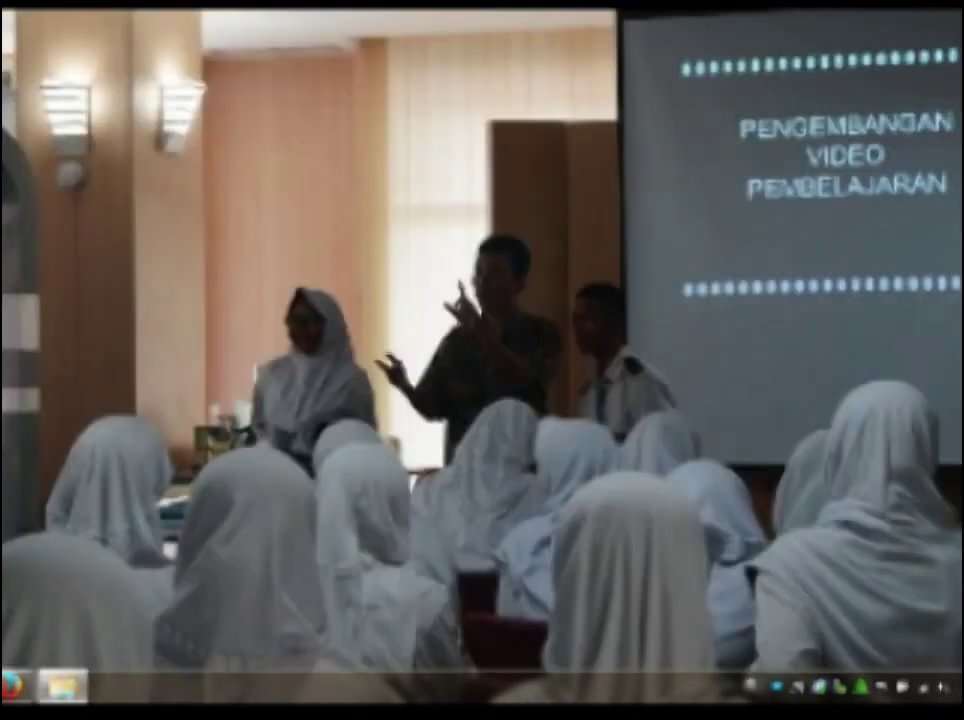
{"action": "key", "text": "super"}
{"action": "key", "text": "Escape"}
{"action": "key", "text": "super+d"}
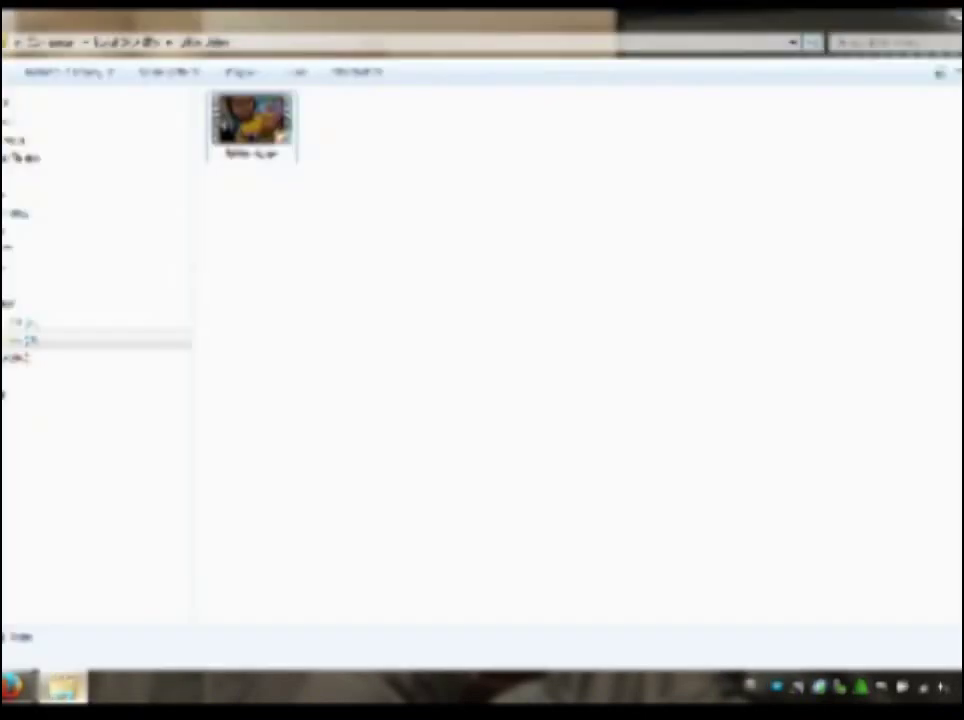
Open the exported video with VLC media player, watch it full screen through the closing title and leave full screen
{"action": "right_click", "coordinate": [268, 127]}
{"action": "mouse_move", "coordinate": [330, 174]}
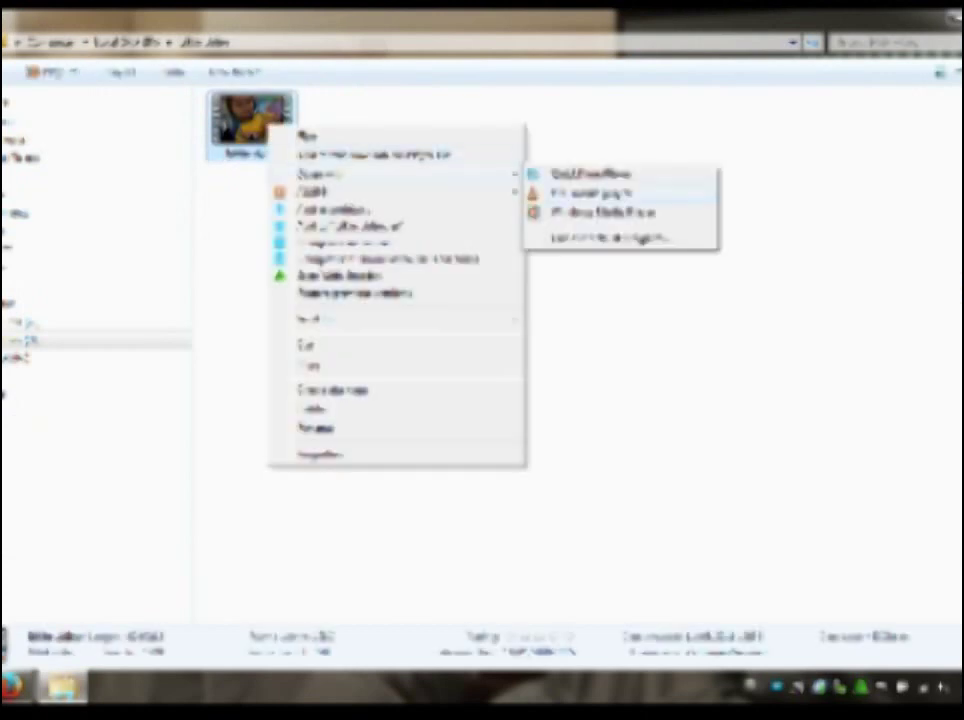
{"action": "left_click", "coordinate": [590, 193]}
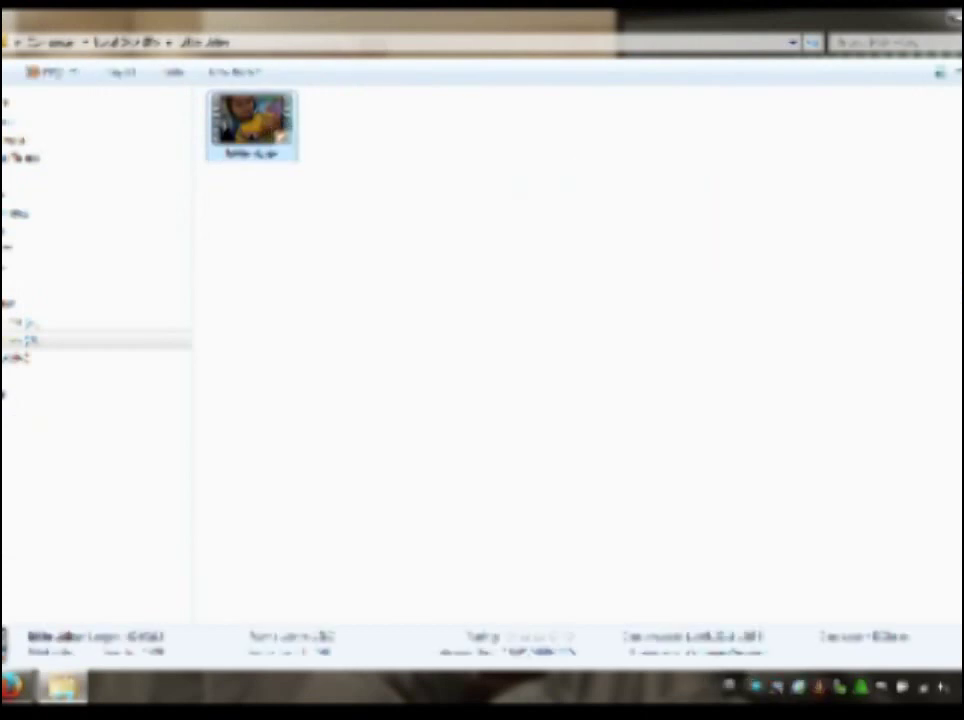
{"action": "key", "text": "f"}
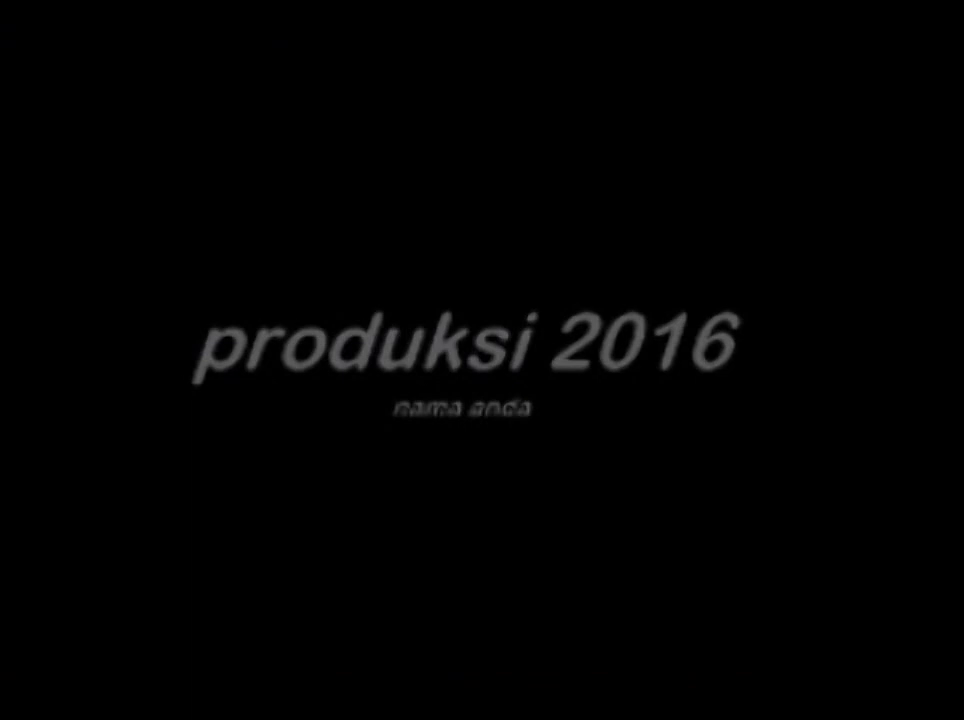
{"action": "key", "text": "Escape"}
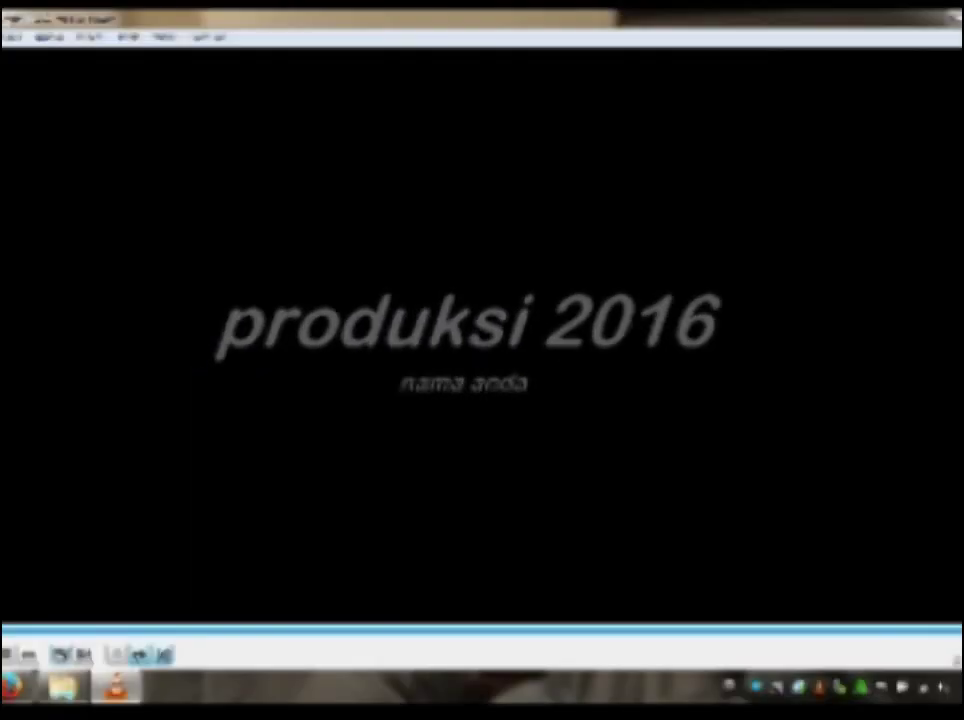